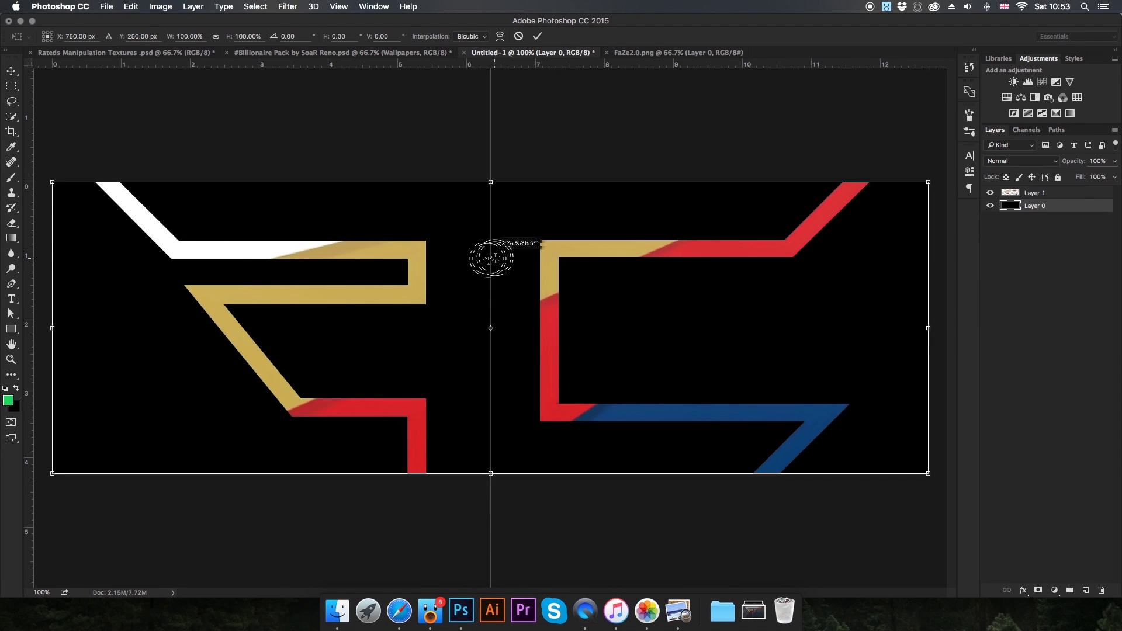
Commit the logo's transform and paint a wide white soft-brush glow on a new layer
key("Return")
left_click(1086, 590)
key("b")
key("d")
key("x")
left_click_drag(350, 76, 701, 76)
Gaussian Blur the glow layer and fade it to 39% opacity
key("shift+alt+o")
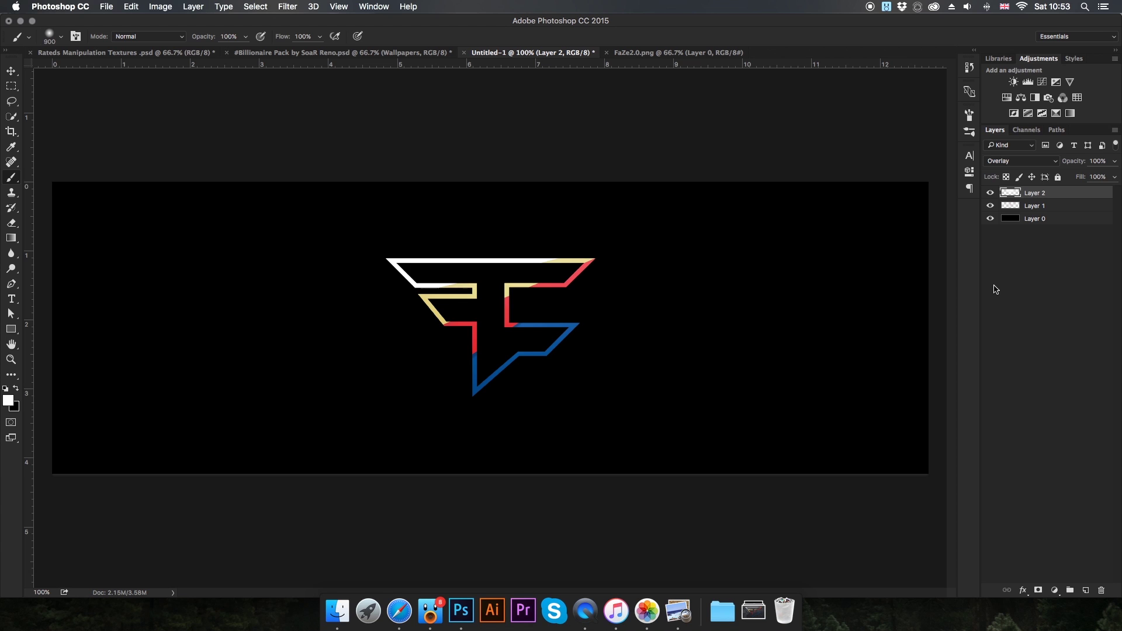
left_click(549, 187)
left_click(288, 6)
left_click(444, 193)
left_click(175, 55)
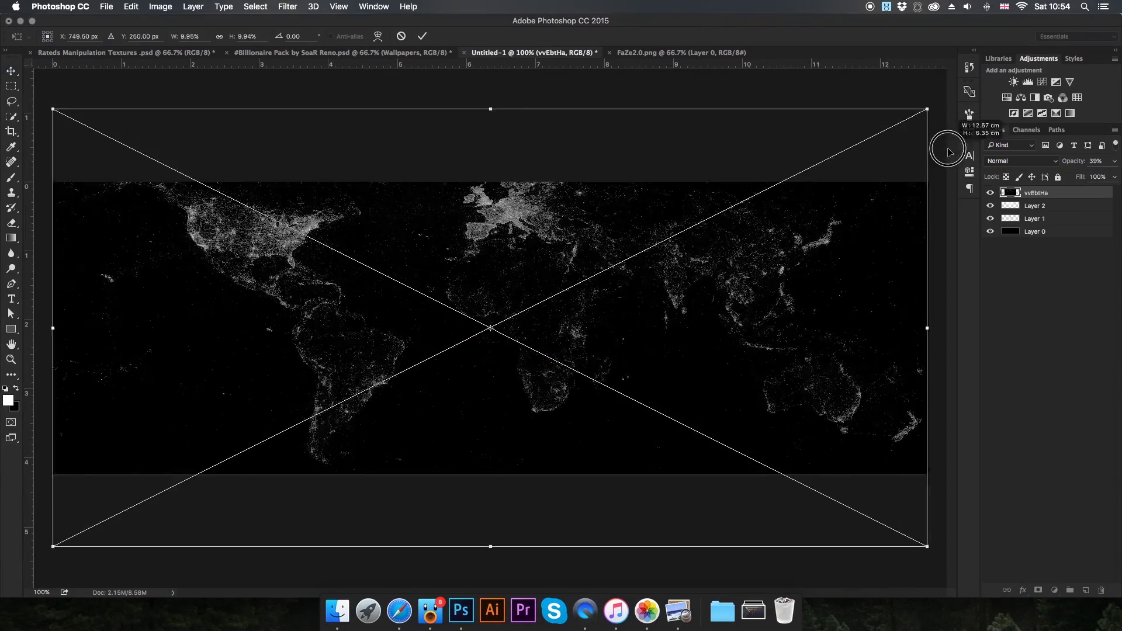
Place the night-lights world map below the logo layers and soften it with Gaussian Blur
key("Return")
key("v")
key("ctrl+bracketleft")
key("ctrl+bracketleft")
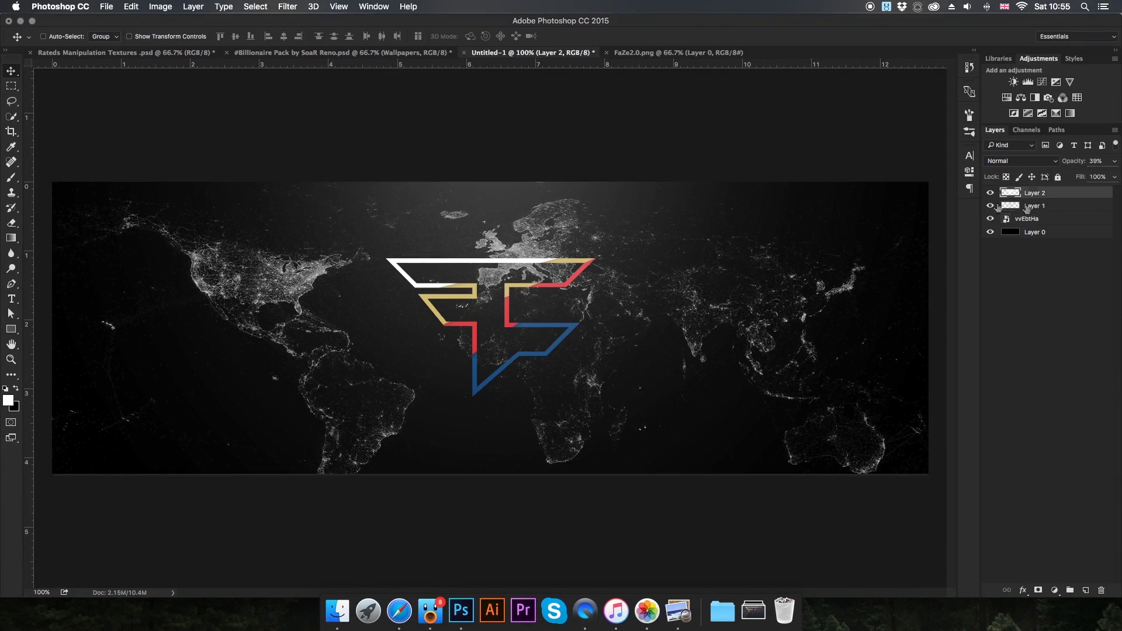
left_click(287, 7)
left_click(462, 193)
key("Return")
key("e")
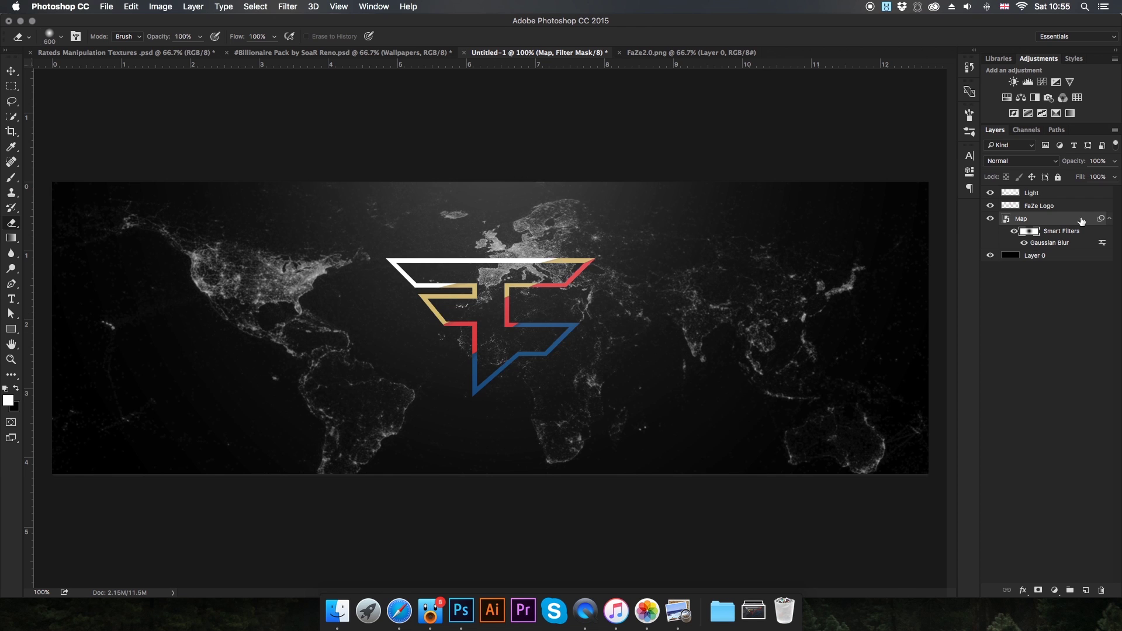
Paint a red Color-mode tint on a new layer, then hue-shift it to blue
left_click(1086, 590)
left_click(8, 401)
left_click(984, 87)
left_click_drag(701, 263, 877, 380)
left_click(1022, 161)
left_click(1008, 432)
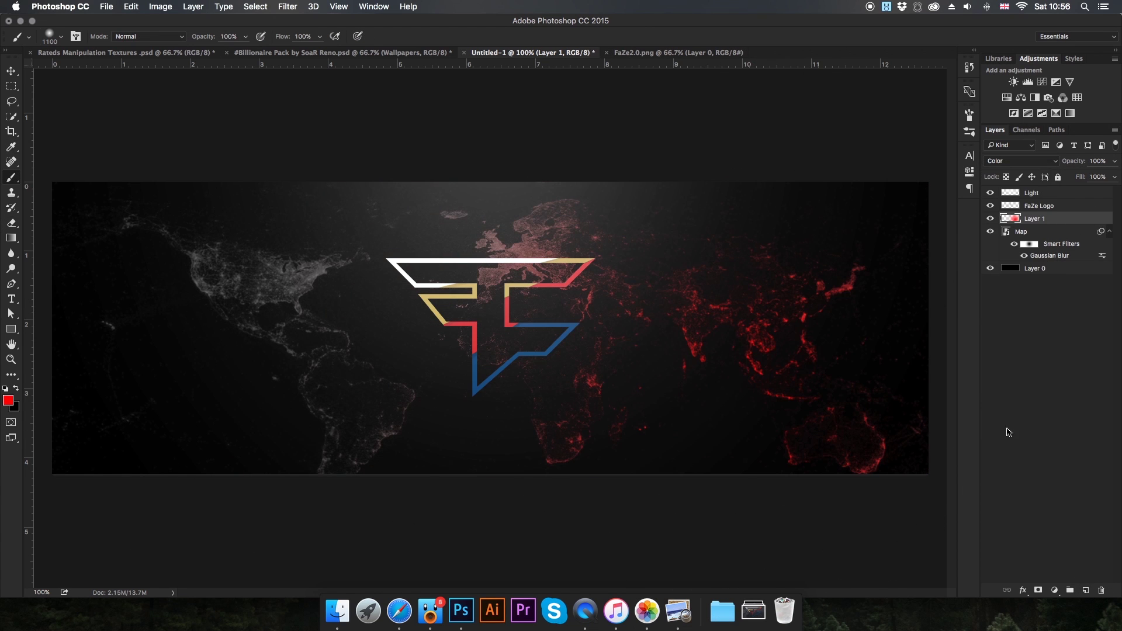
key("ctrl+alt+u")
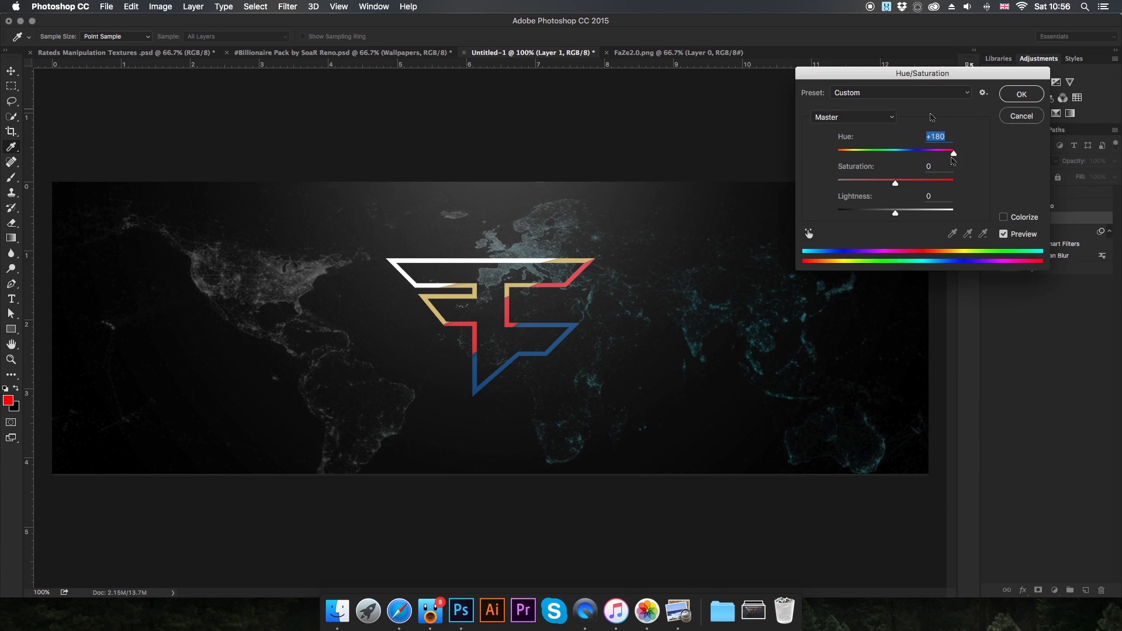
key("Return")
Paint a red Color-mode tint over the map's left half on another new layer
key("ctrl+shift+alt+n")
key("b")
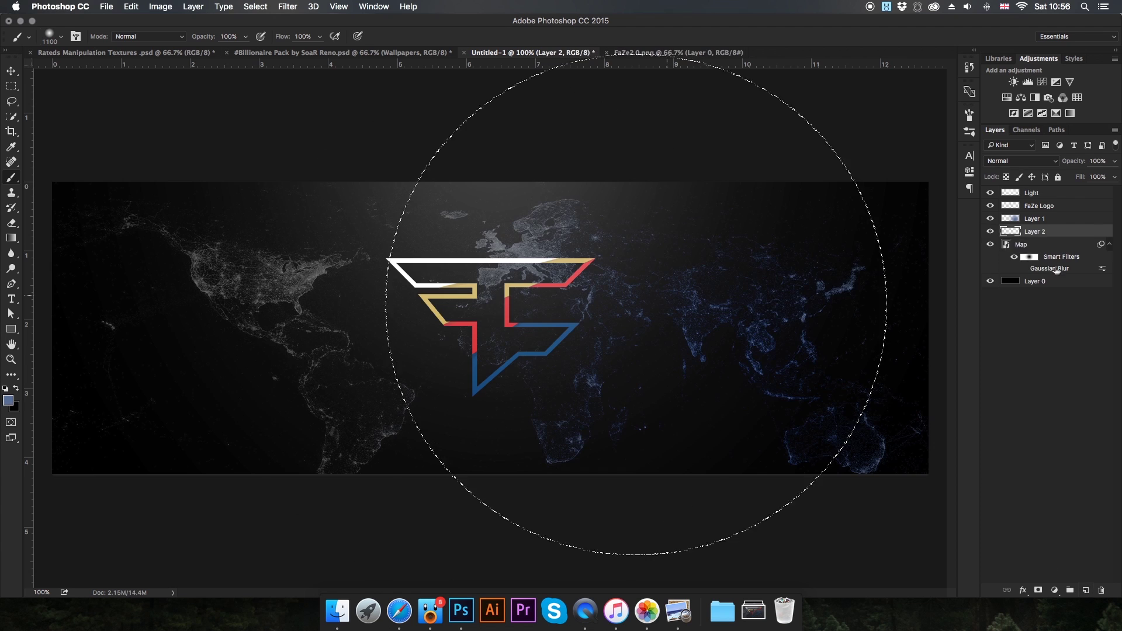
left_click(554, 330)
left_click(1021, 161)
left_click(1014, 416)
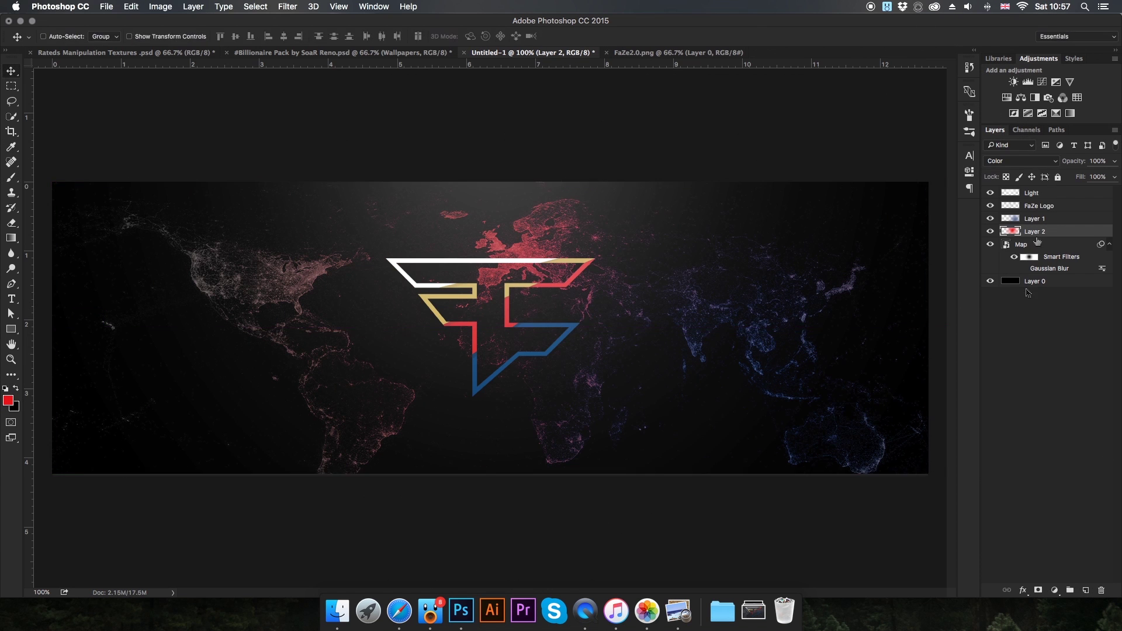
left_click(1031, 206)
double_click(1076, 206)
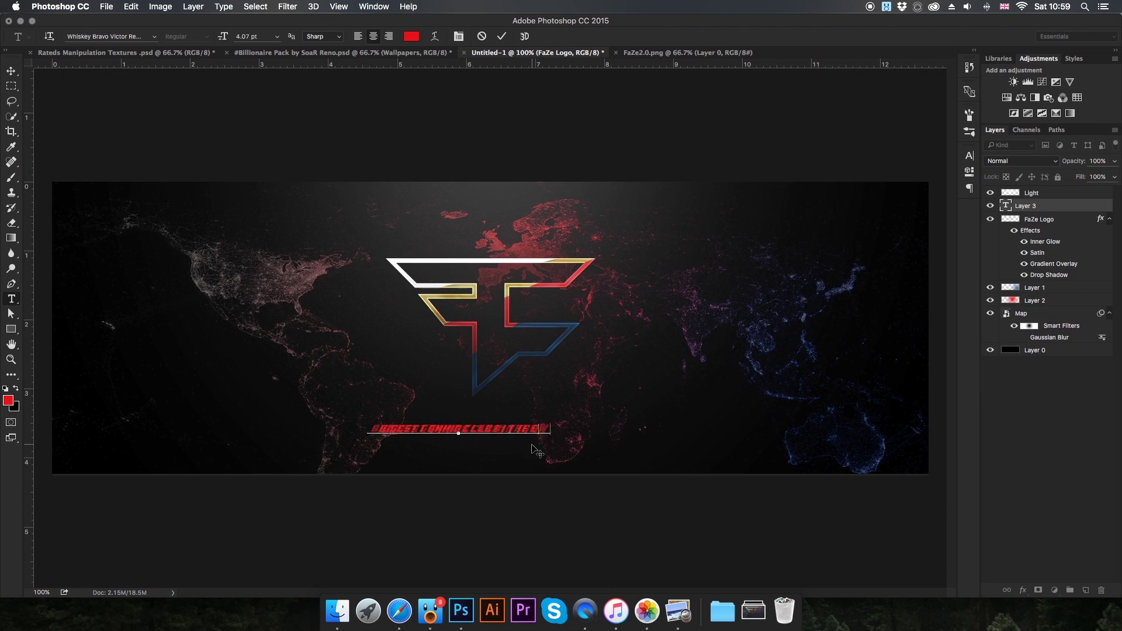
Set the BIGGEST GAMING CLUB IN THE WORLD tagline in Franklin Gothic Medium
left_click(154, 36)
type("Gothic")
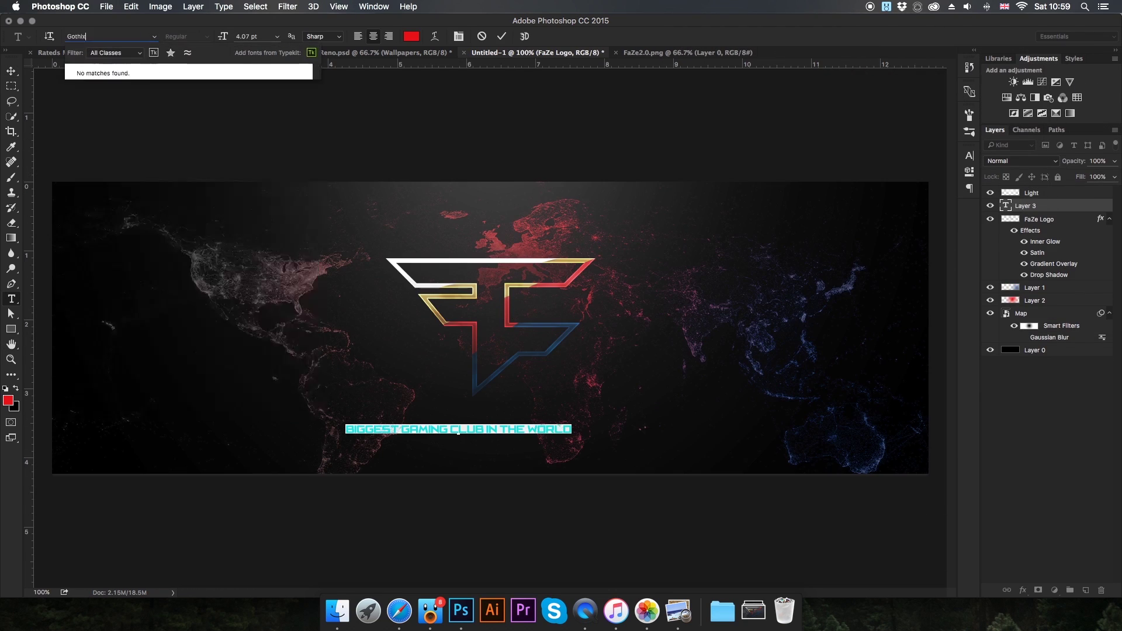
left_click(239, 165)
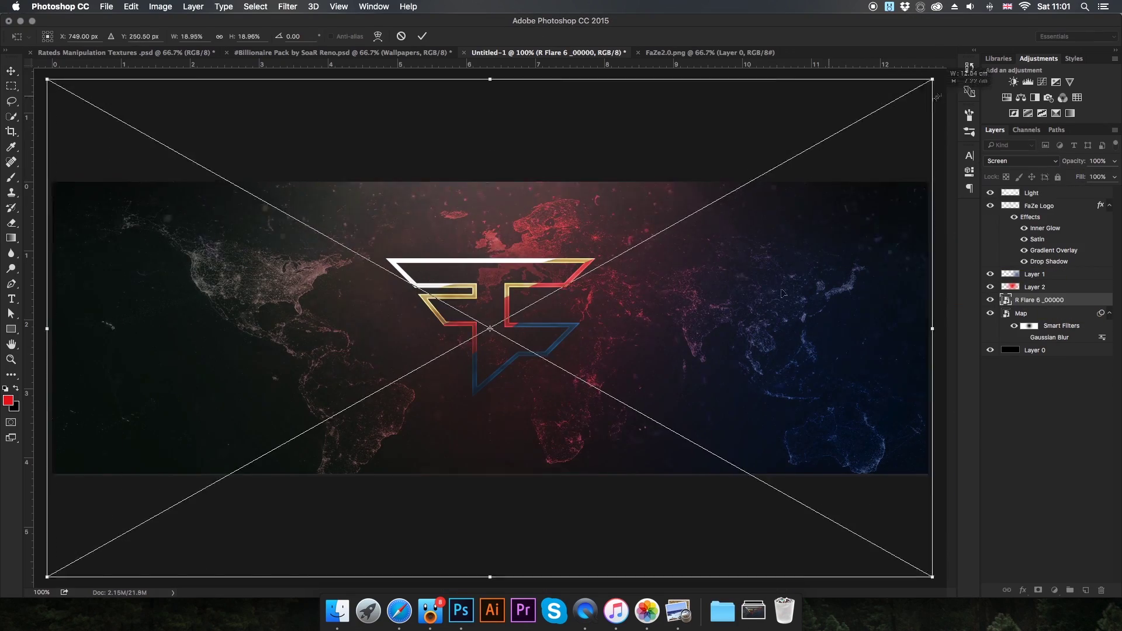
Commit the placed R Flare image as a light layer on the banner
key("Return")
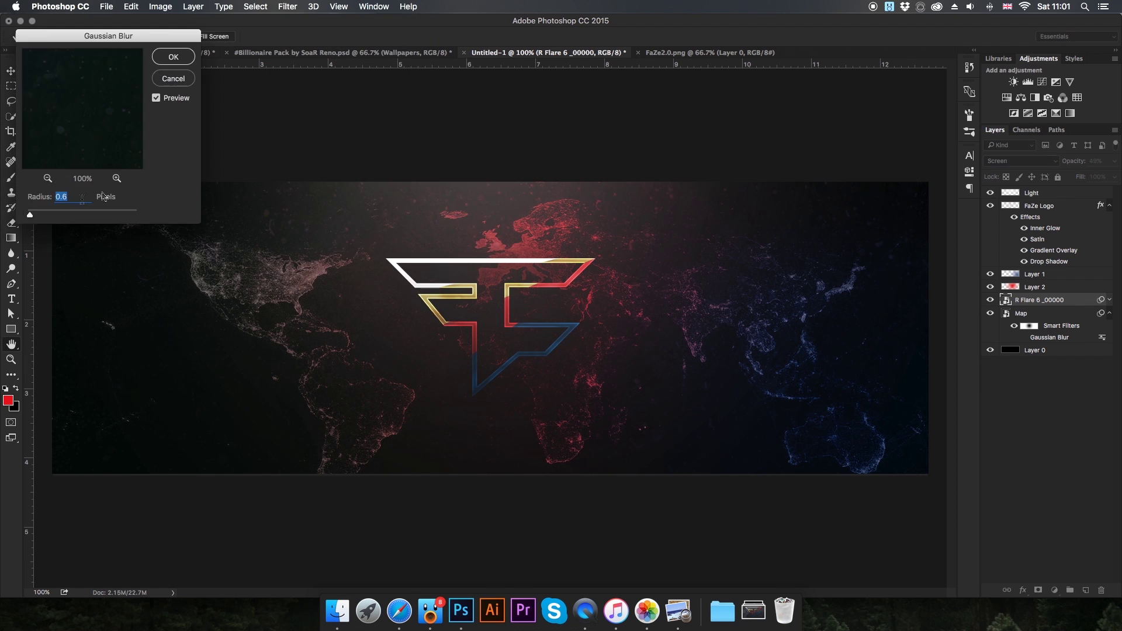
left_click(1042, 82)
Brighten with Curves and Brightness/Contrast at 53, and lower the Light layer's opacity
left_click_drag(883, 263, 877, 249)
left_click(1013, 81)
left_click_drag(887, 207, 904, 210)
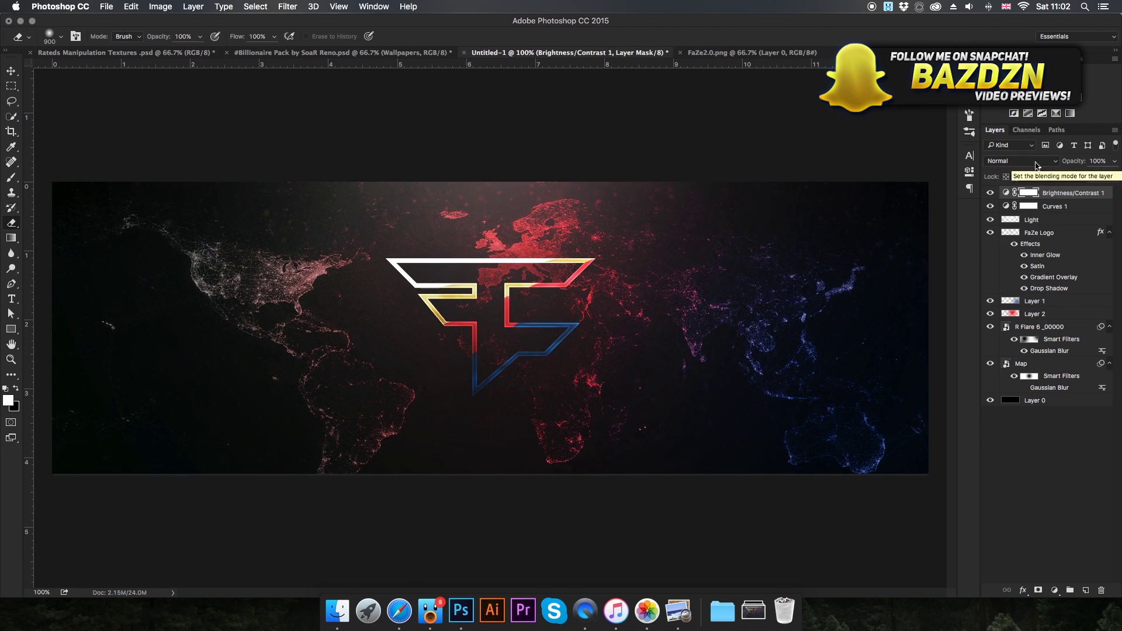
left_click(1032, 220)
left_click(1021, 160)
left_click_drag(1113, 161, 1079, 178)
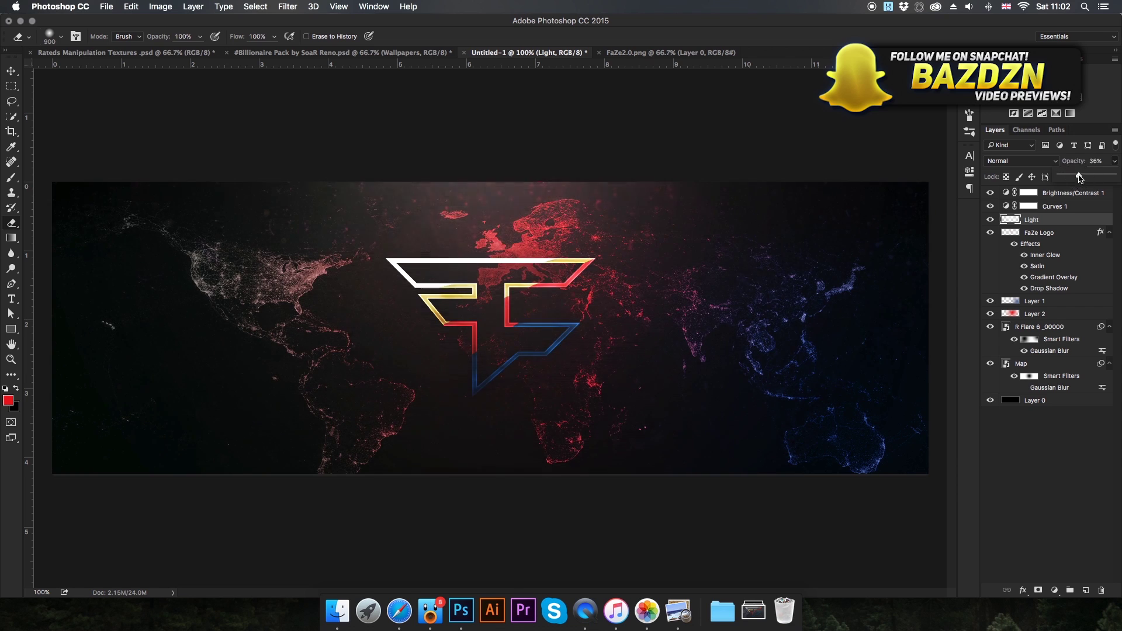
Add a Gradient Map adjustment using a blue gradient preset
left_click(1056, 113)
left_click(1022, 161)
left_click(1011, 275)
left_click(877, 184)
left_click(890, 211)
Add a Photo Filter adjustment with a warming filter colour
left_click(1076, 156)
left_click(1048, 98)
left_click(900, 182)
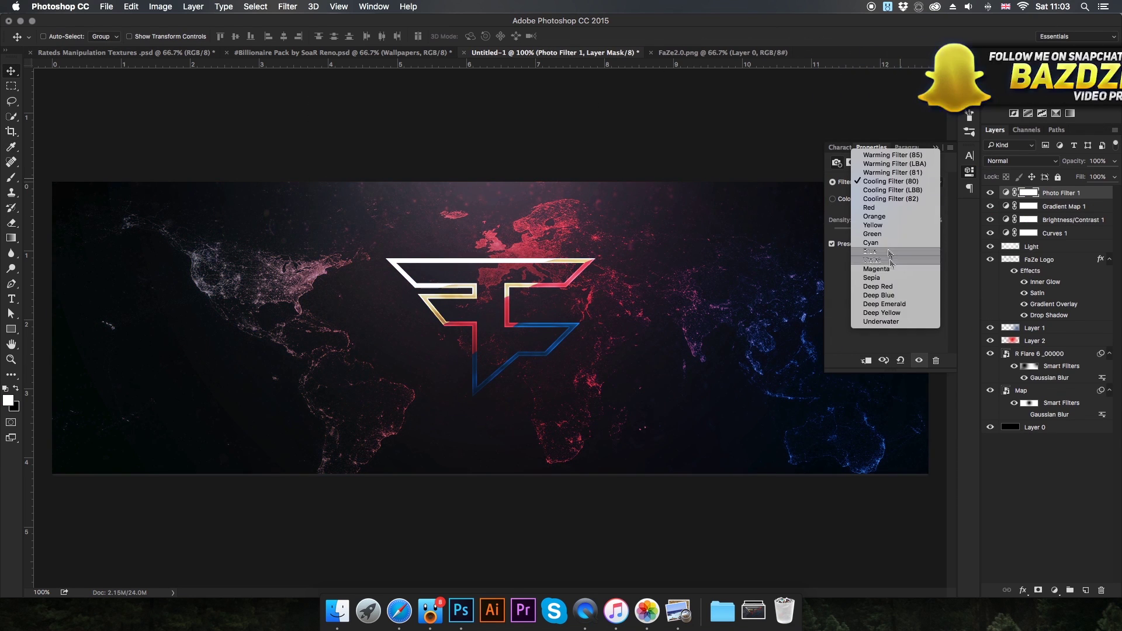
left_click(877, 56)
Fill the traced logo path with the dark colour on a new layer
left_click(937, 151)
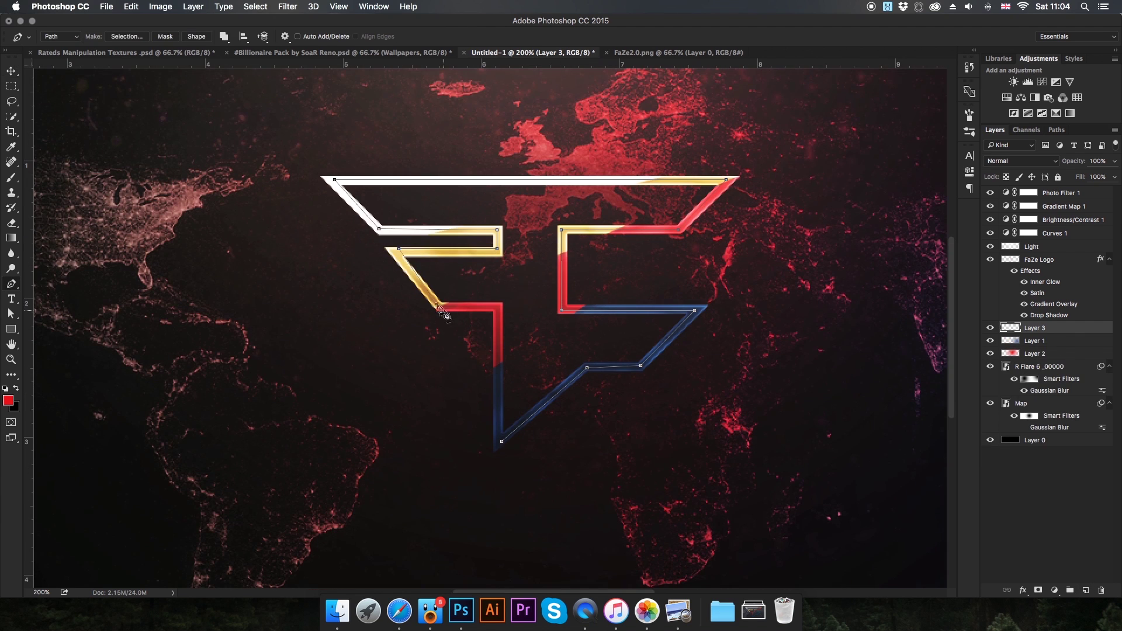
right_click(508, 387)
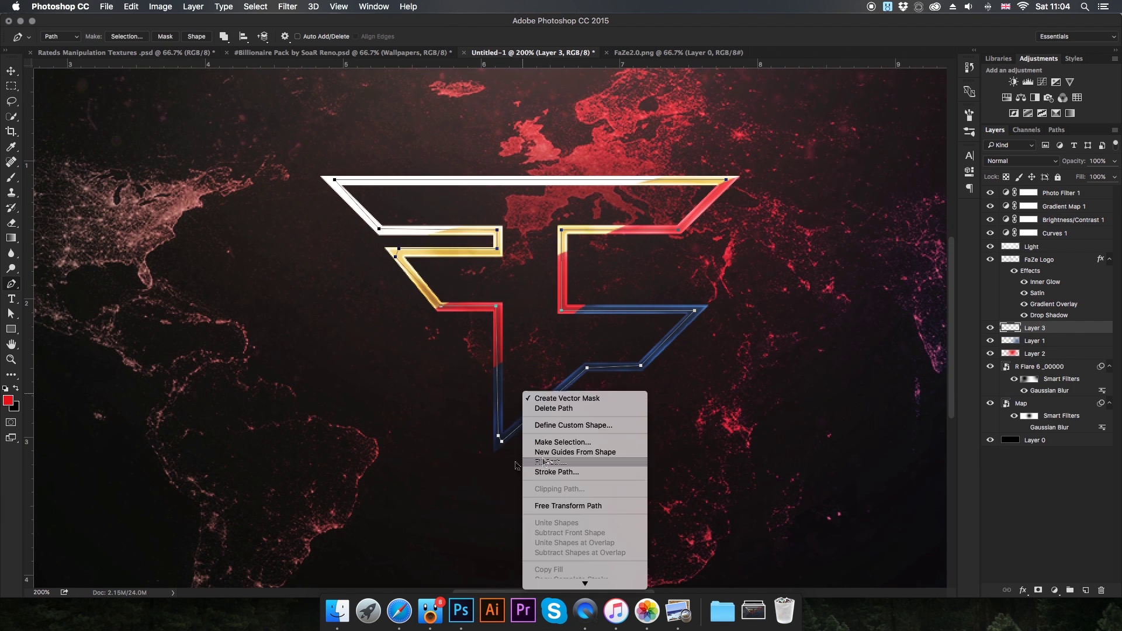
key("x")
key("super+minus")
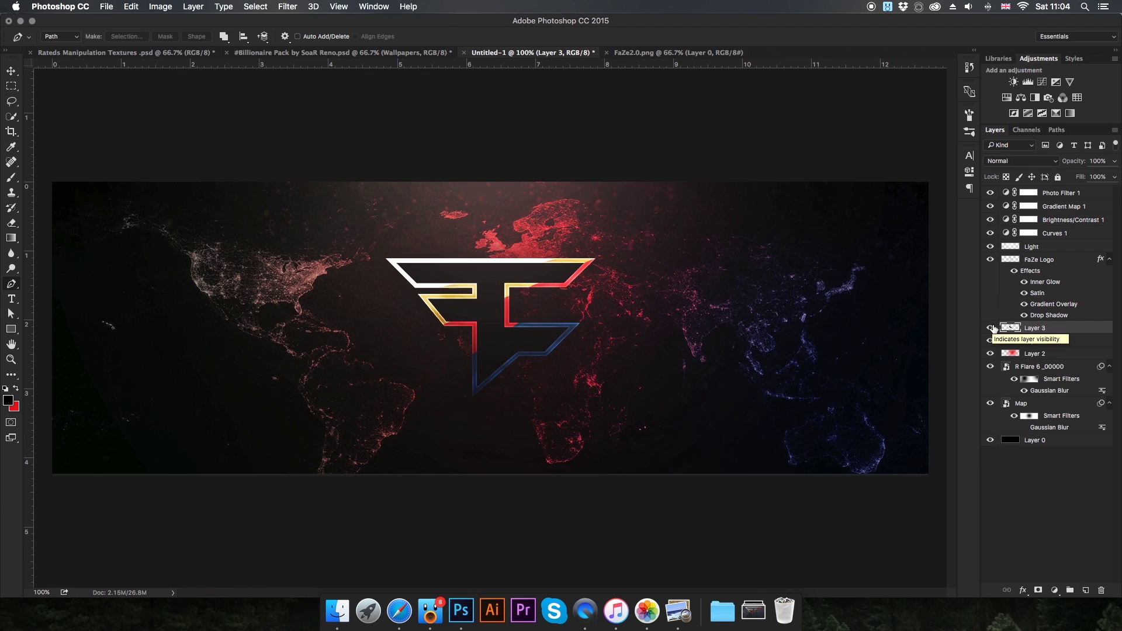
key("t")
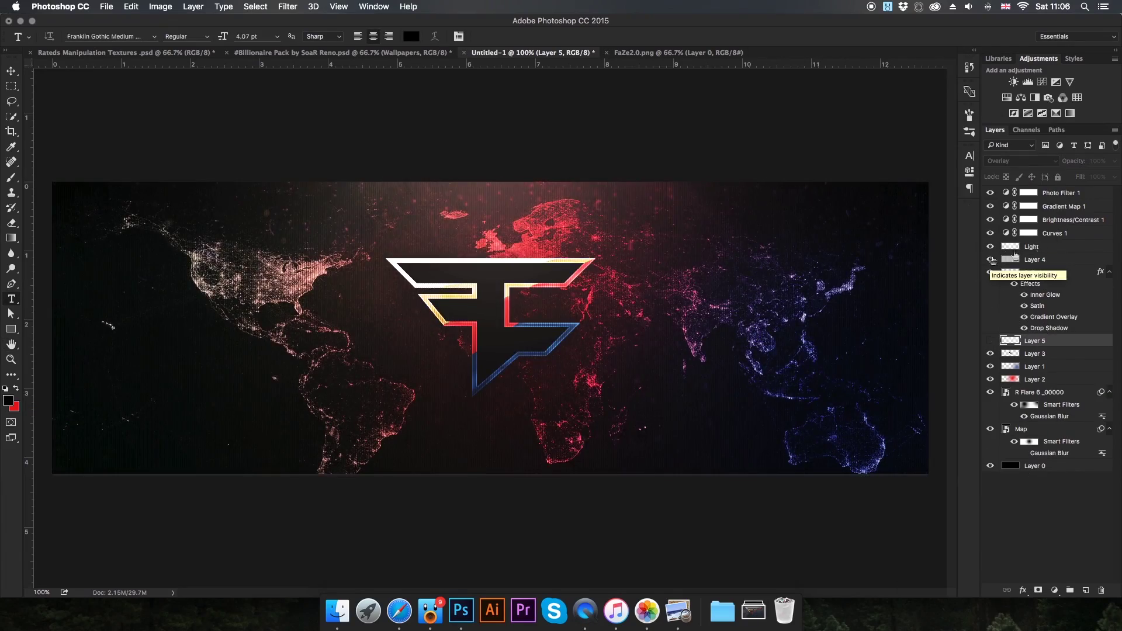
Check the dot-pattern layer's visibility and move it below the FaZe Logo layer
left_click(990, 259)
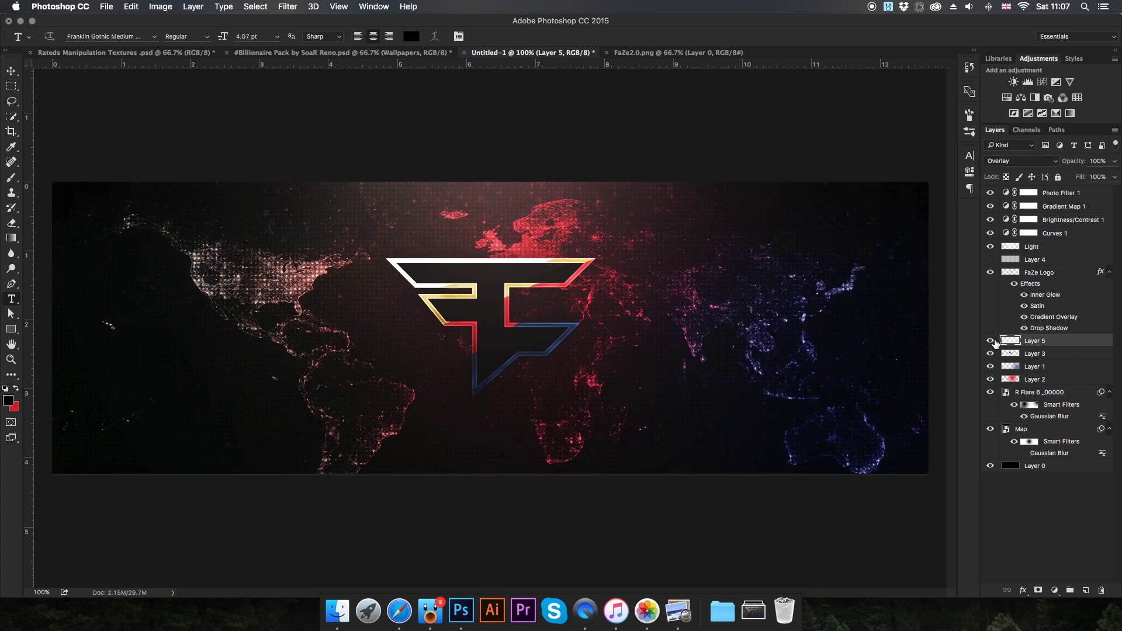
left_click(990, 260)
left_click_drag(1039, 289, 1052, 347)
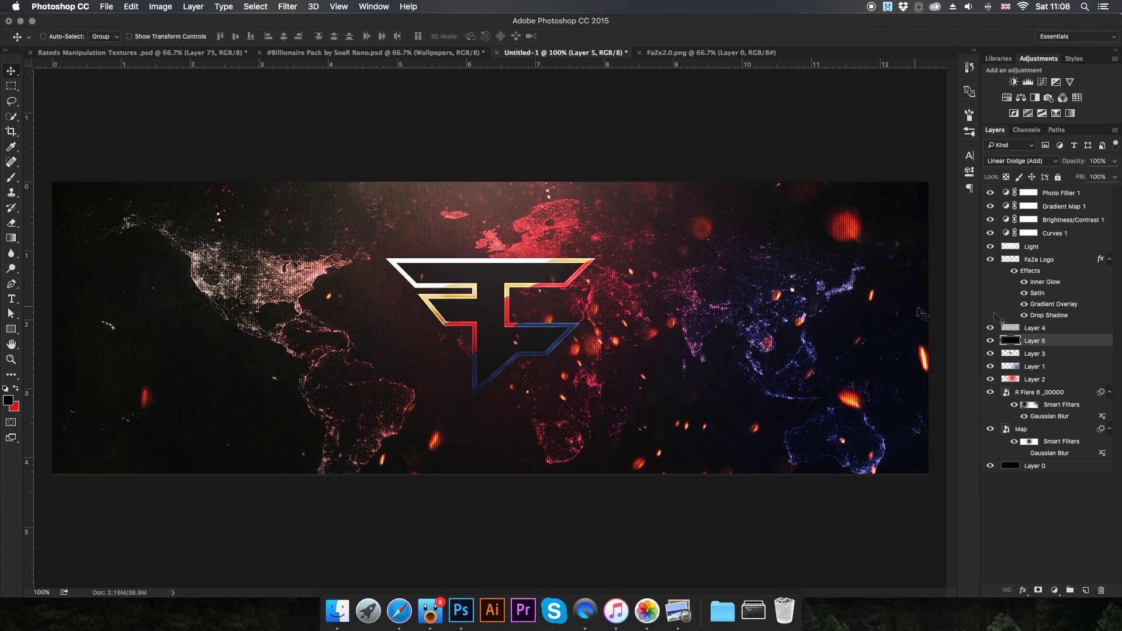
Convert the placed sparks layer to a smart object and apply Gaussian Blur
key("Return")
right_click(1035, 379)
left_click(935, 351)
left_click(288, 6)
left_click(468, 193)
key("Return")
key("e")
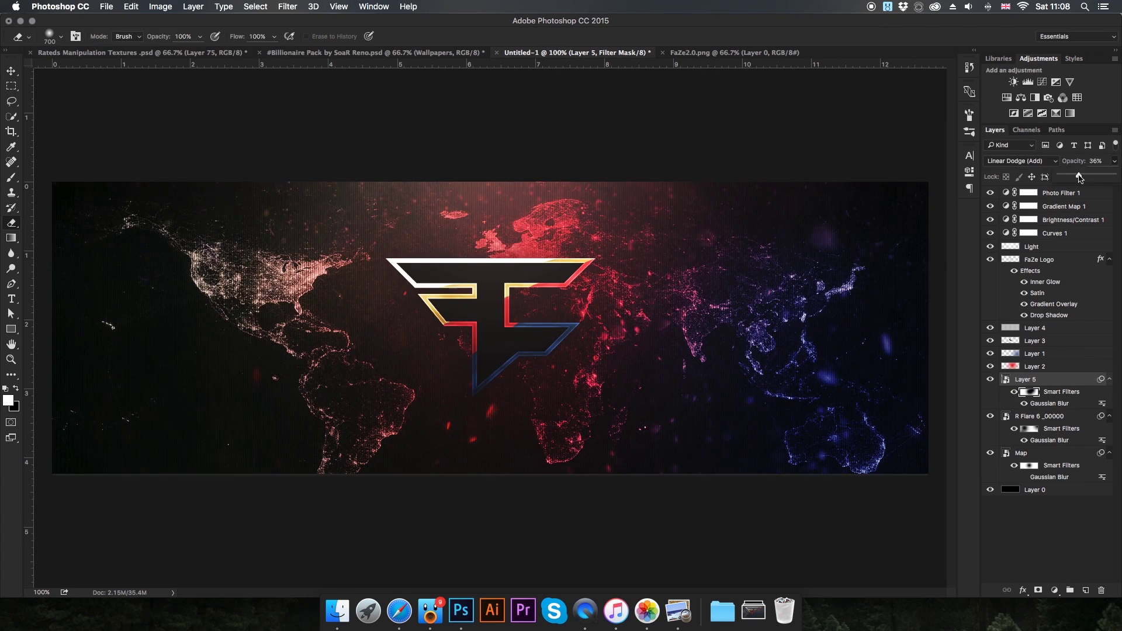
Bring another sparks layer in from the textures document, spread it across the banner, and blur it
key("v")
left_click(141, 53)
left_click_drag(486, 233, 652, 257)
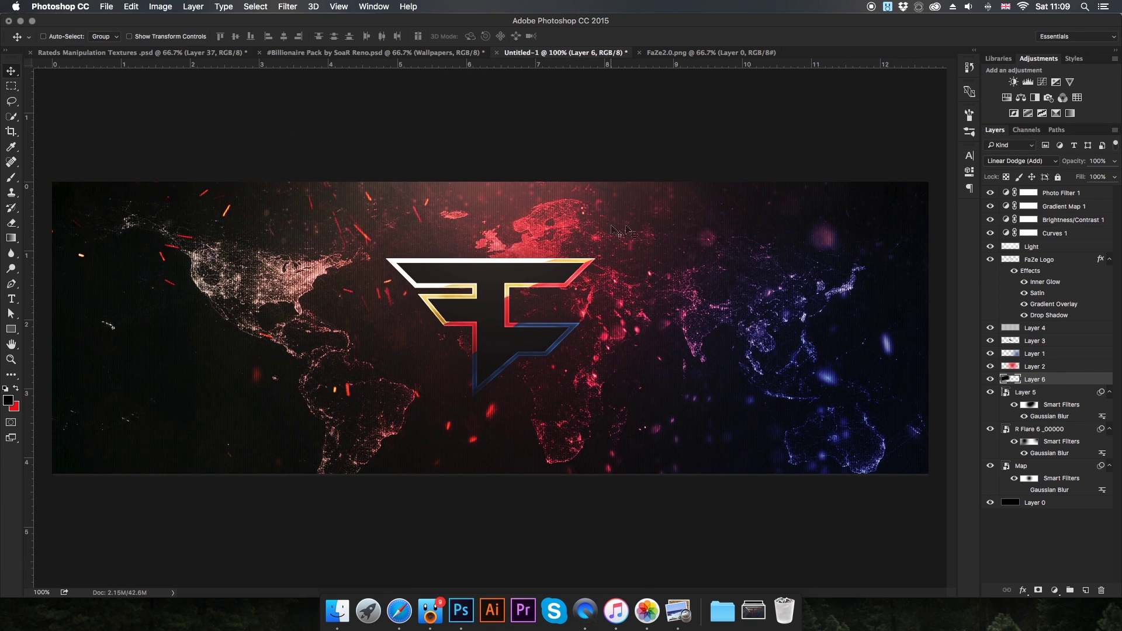
left_click_drag(449, 169, 738, 182)
left_click(287, 6)
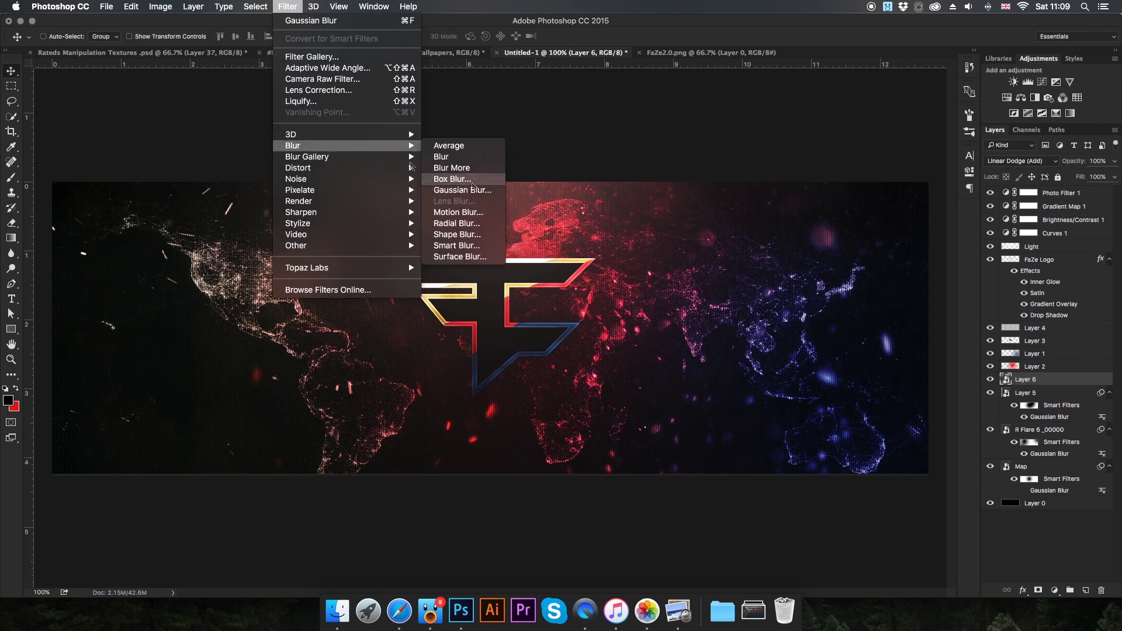
left_click(485, 143)
Add a Brightness/Contrast layer with slightly lower contrast and a new layer above the dot texture
left_click(1014, 82)
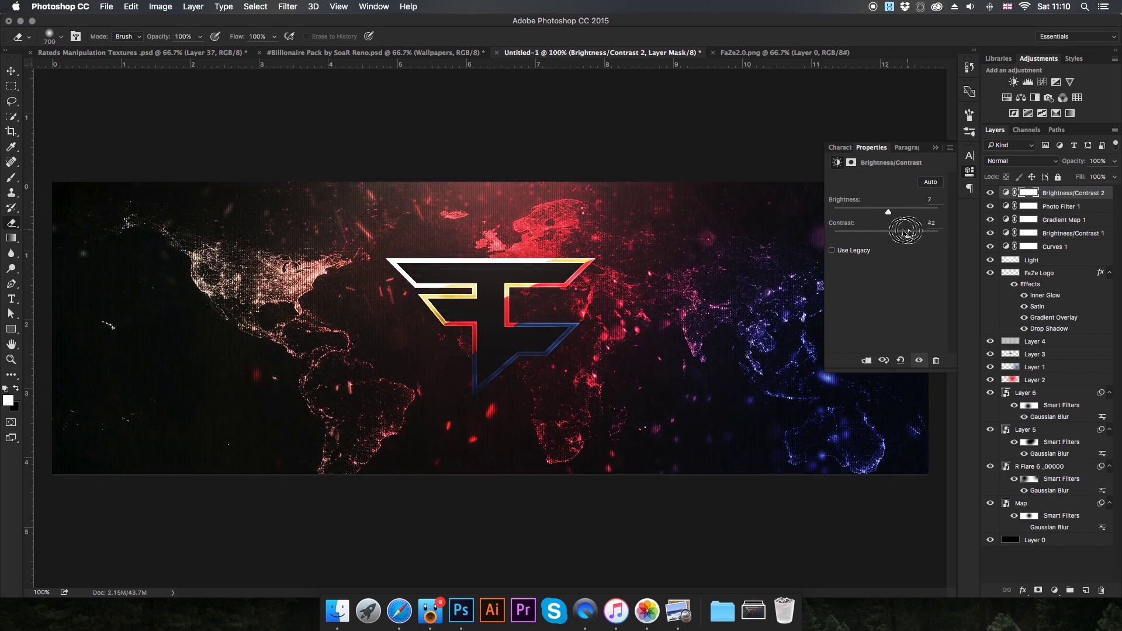
left_click_drag(898, 233, 891, 233)
left_click(1034, 341)
left_click(937, 148)
key("b")
key("ctrl+shift+alt+n")
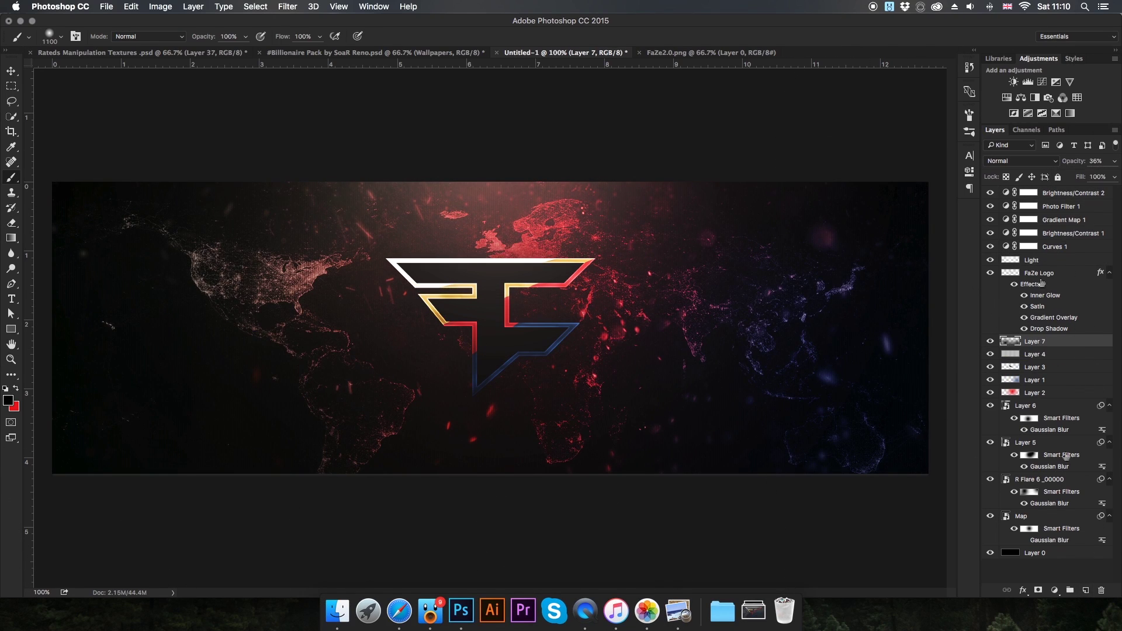
Draw a triangular path on a new layer and fill it with soft white
key("ctrl+shift+alt+n")
key("p")
key("d")
key("x")
right_click(669, 485)
left_click(608, 371)
Deselect, then move Layer 8 below Layer 2 with normal blending and lowered opacity
key("b")
left_click(701, 275)
key("ctrl+d")
key("v")
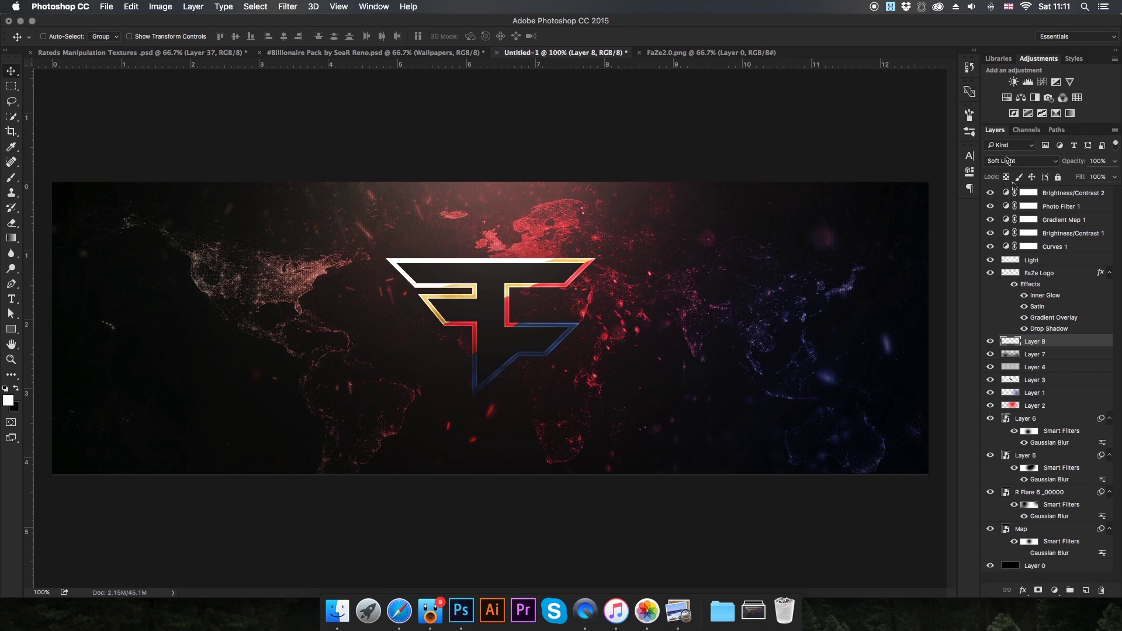
left_click(1022, 161)
left_click(1006, 338)
left_click_drag(1028, 341, 1026, 409)
key("shift+alt+n")
left_click_drag(1115, 161, 1067, 176)
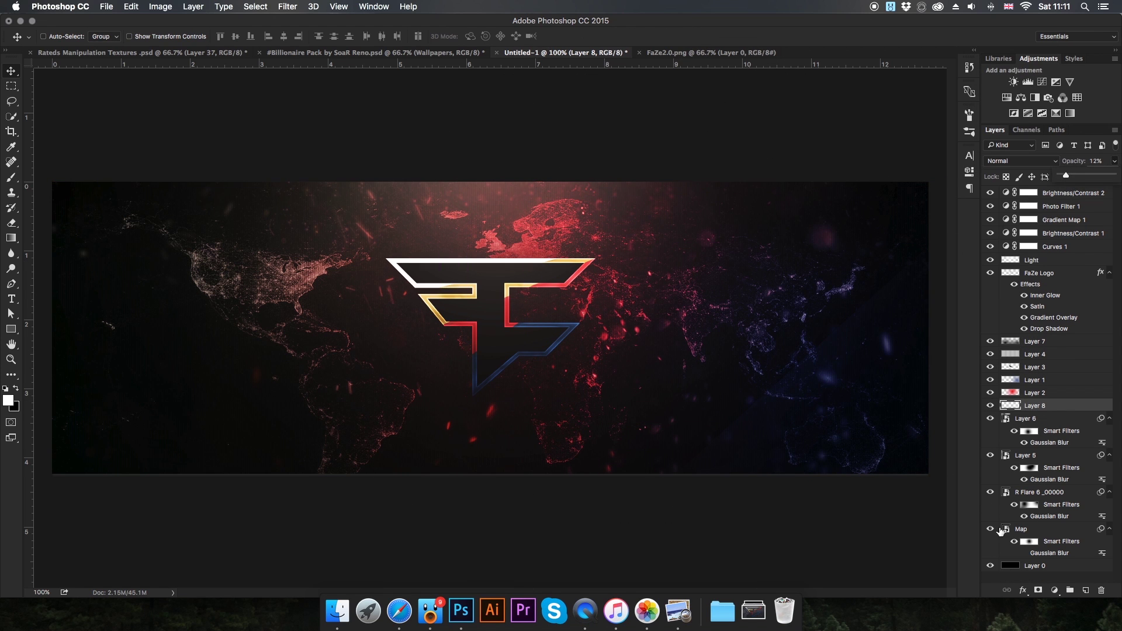
Paint a light streak from the path selection and add a mirrored copy
right_click(613, 248)
left_click(654, 399)
key("b")
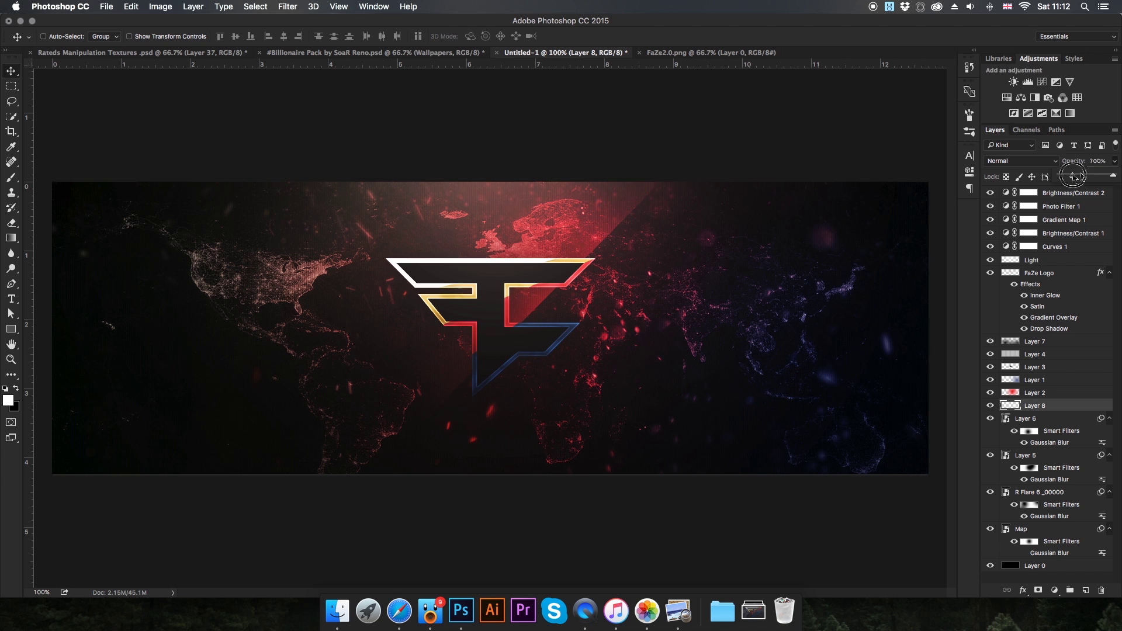
left_click_drag(634, 257, 681, 289)
key("Return")
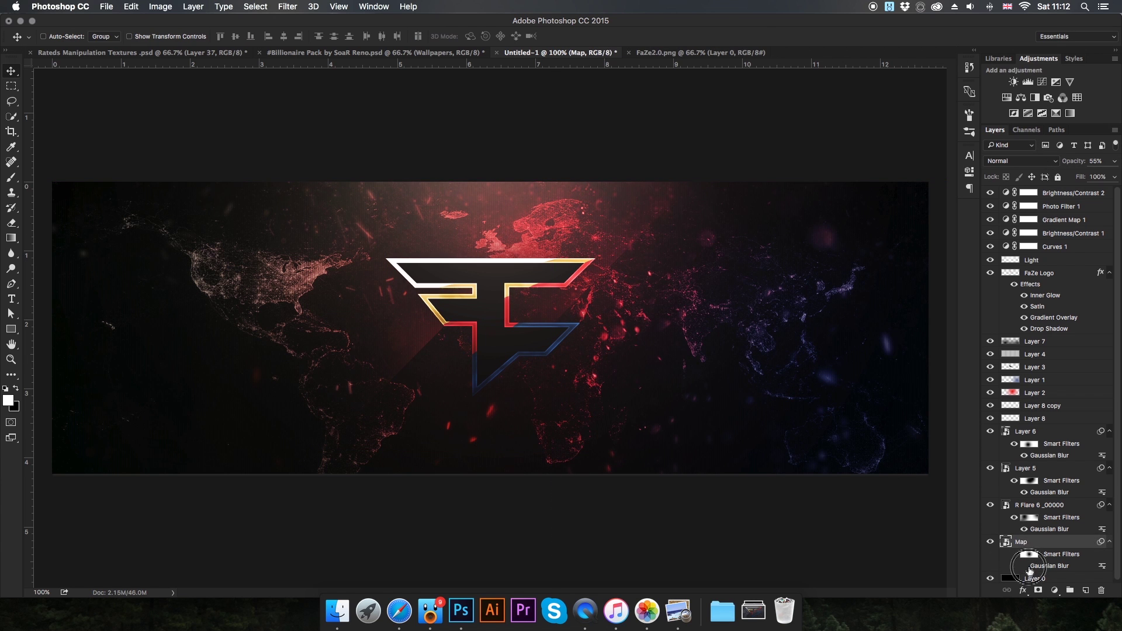
Add a Black & White adjustment set to Overlay at 35% opacity
left_click(1034, 97)
key("shift+alt+o")
key("3")
key("5")
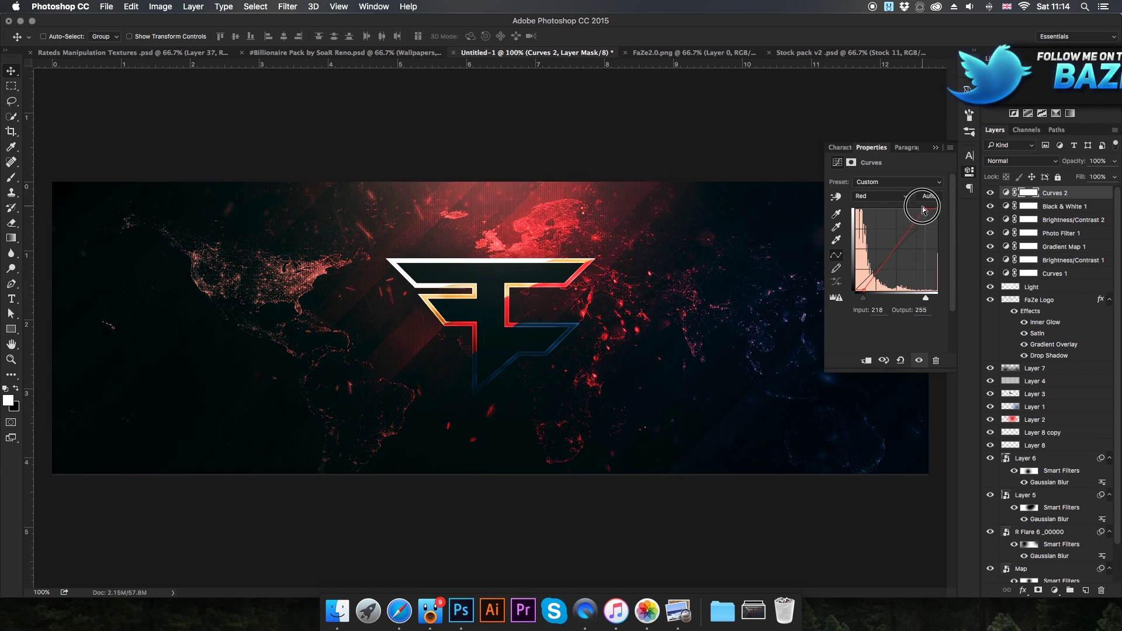
Raise the Curves red channel to warm the banner and apply the Hue/Saturation change
left_click_drag(935, 210, 922, 182)
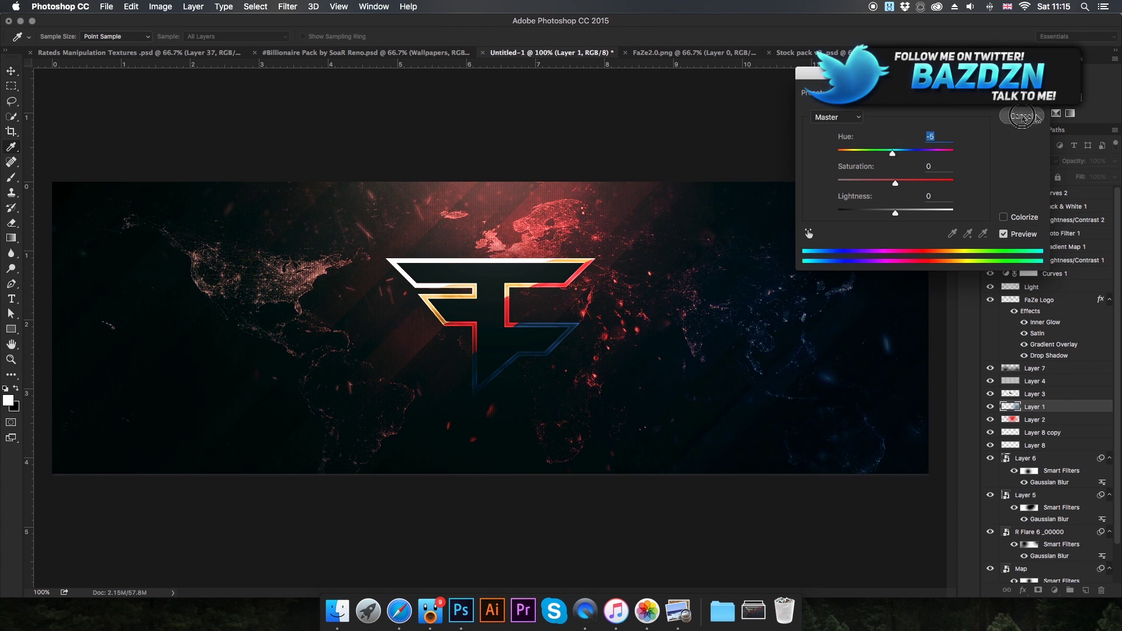
left_click(1022, 116)
key("v")
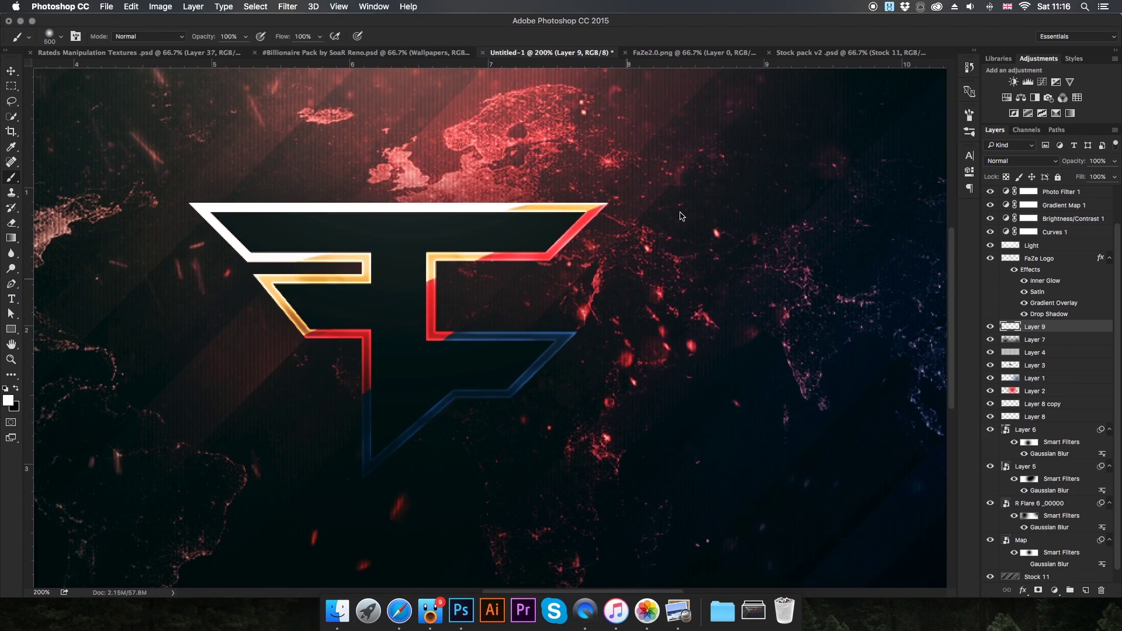
right_click(631, 252)
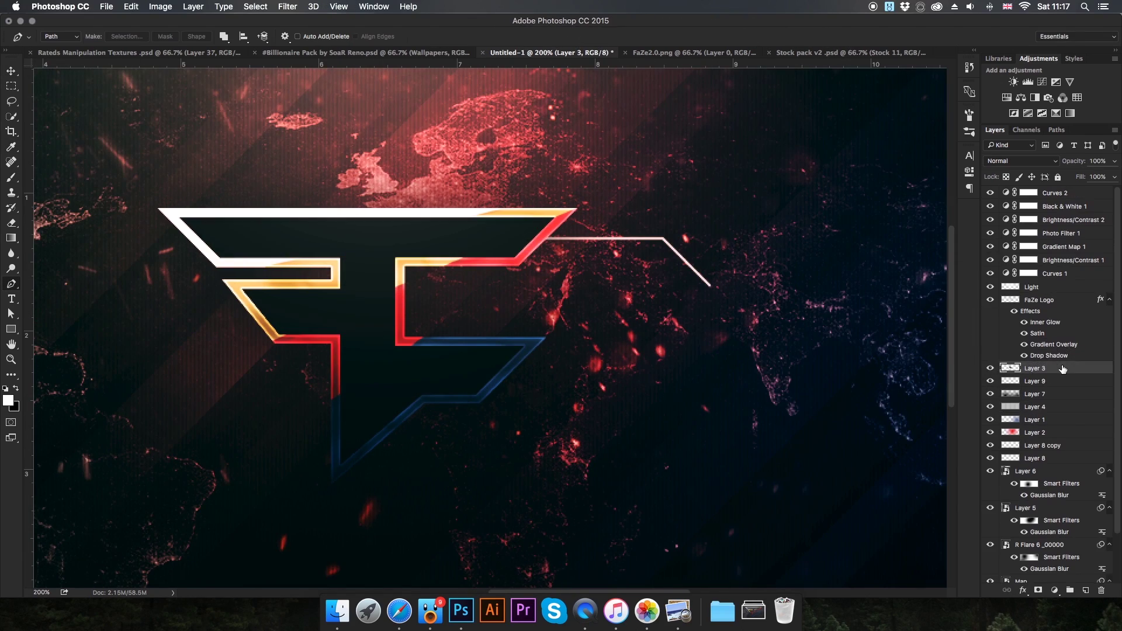
Position the callout line beside the F logo's top edge and name its layer 'Scufu'
left_click(1034, 381)
key("v")
left_click_drag(690, 275, 681, 251)
left_click(1085, 591)
double_click(1035, 394)
type("Scuf line")
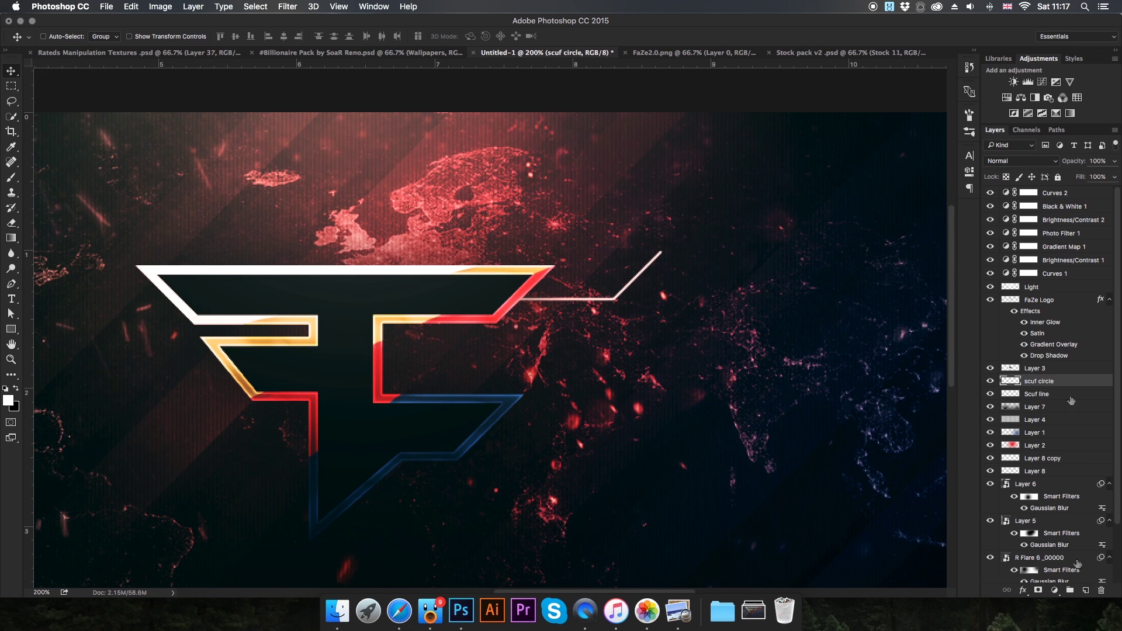
type("u")
Draw an unfilled, thin-outlined callout circle at the line's end
left_click_drag(663, 226, 701, 265)
left_click(836, 236)
left_click(846, 258)
left_click_drag(870, 251, 880, 253)
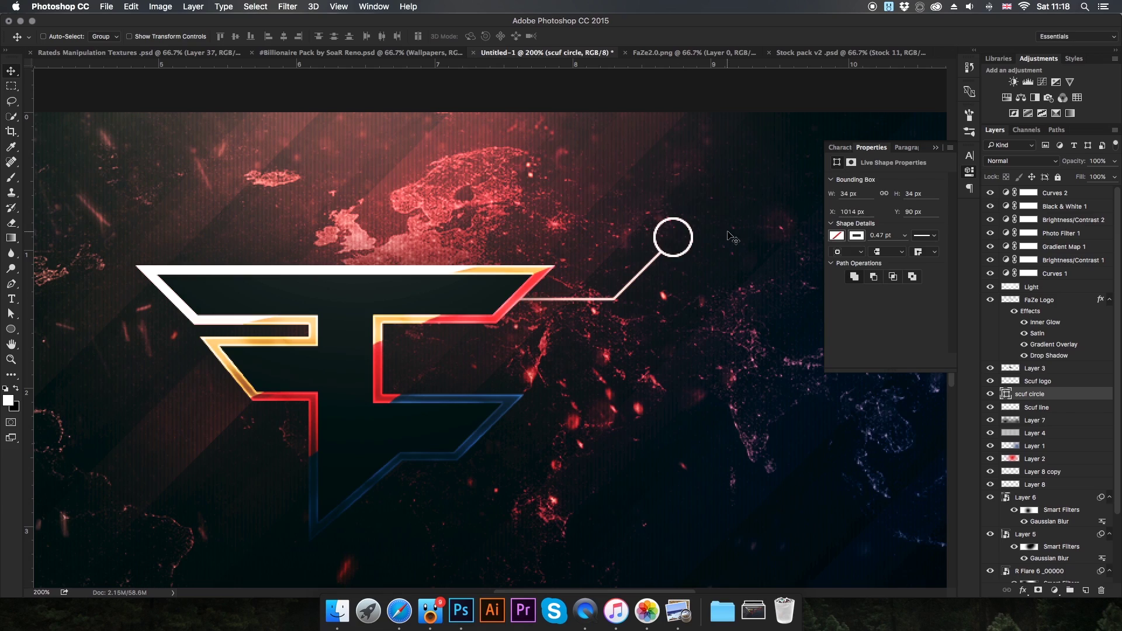
Stamp the Scuf logo brush inside the circle and shift the callout slightly left
key("alt+bracketright")
key("b")
right_click(675, 310)
left_click(673, 236)
key("super+minus")
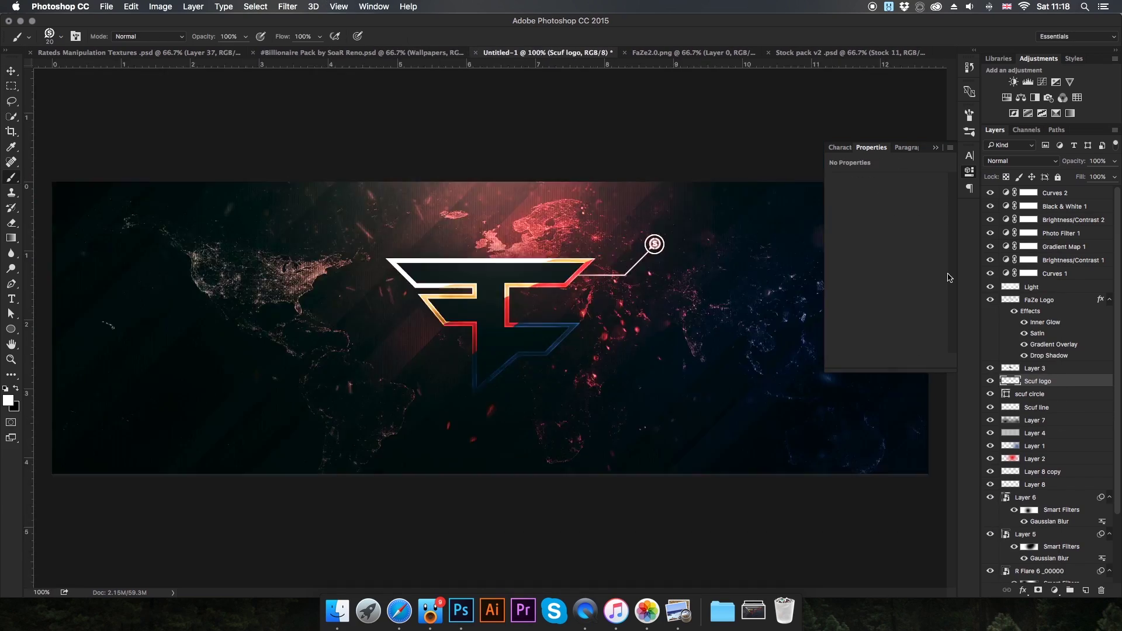
key("v")
left_click_drag(655, 244, 640, 243)
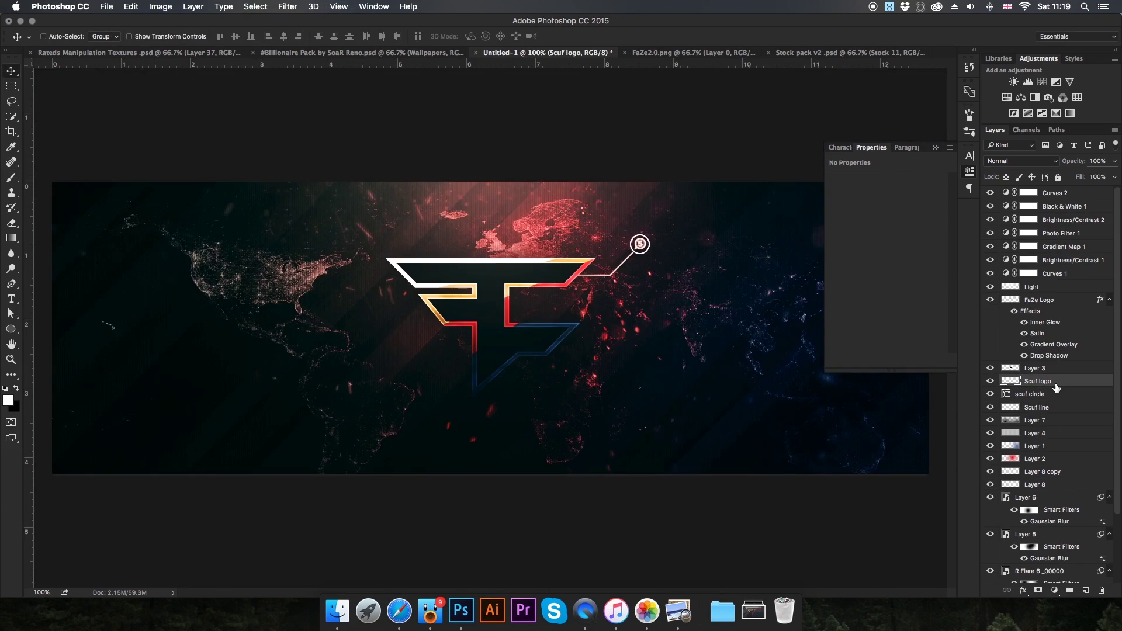
Duplicate the Scuf logo, circle and line onto the logo's lower left, flipped horizontally
left_click(1047, 408, "shift")
left_click(1021, 161)
left_click(1000, 197)
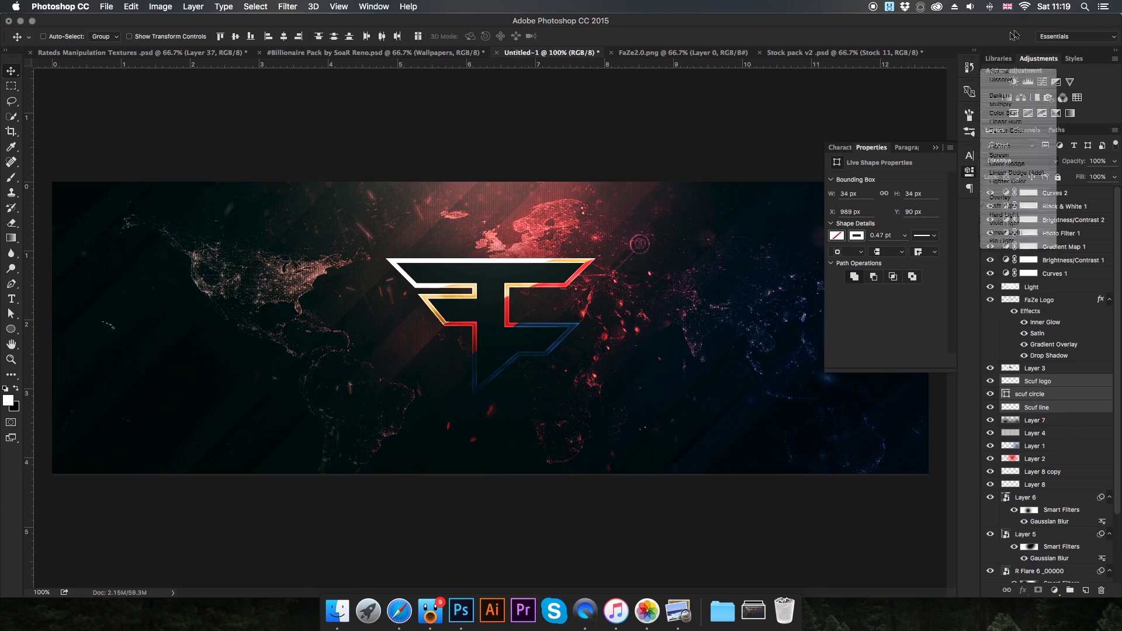
left_click_drag(640, 244, 528, 385)
key("super+plus")
key("super+plus")
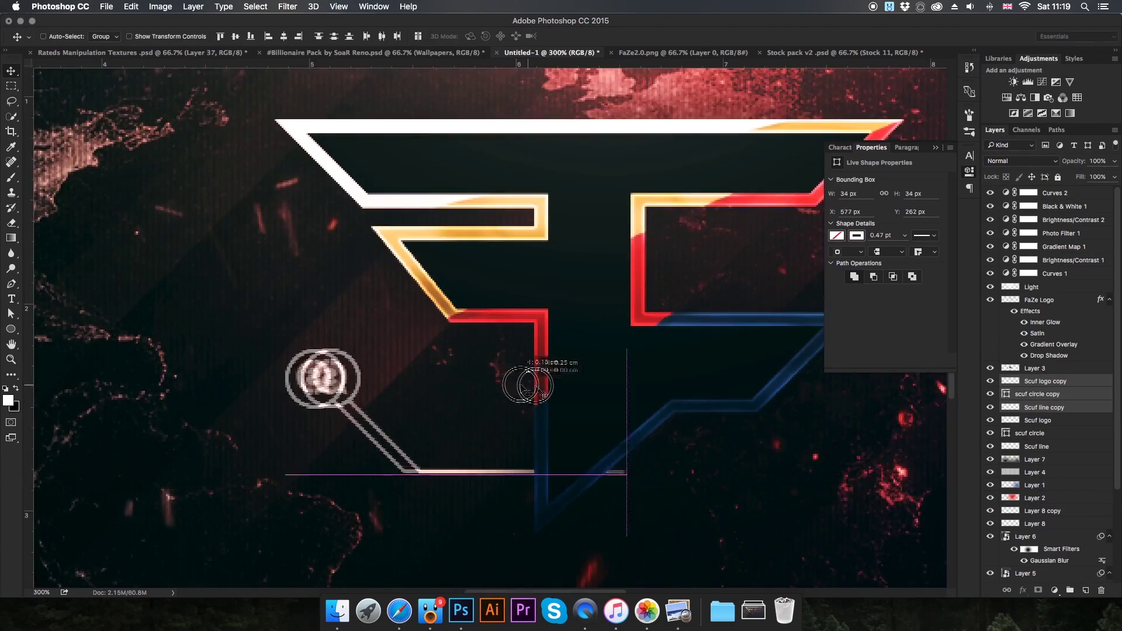
double_click(1044, 408)
type("GFUEL")
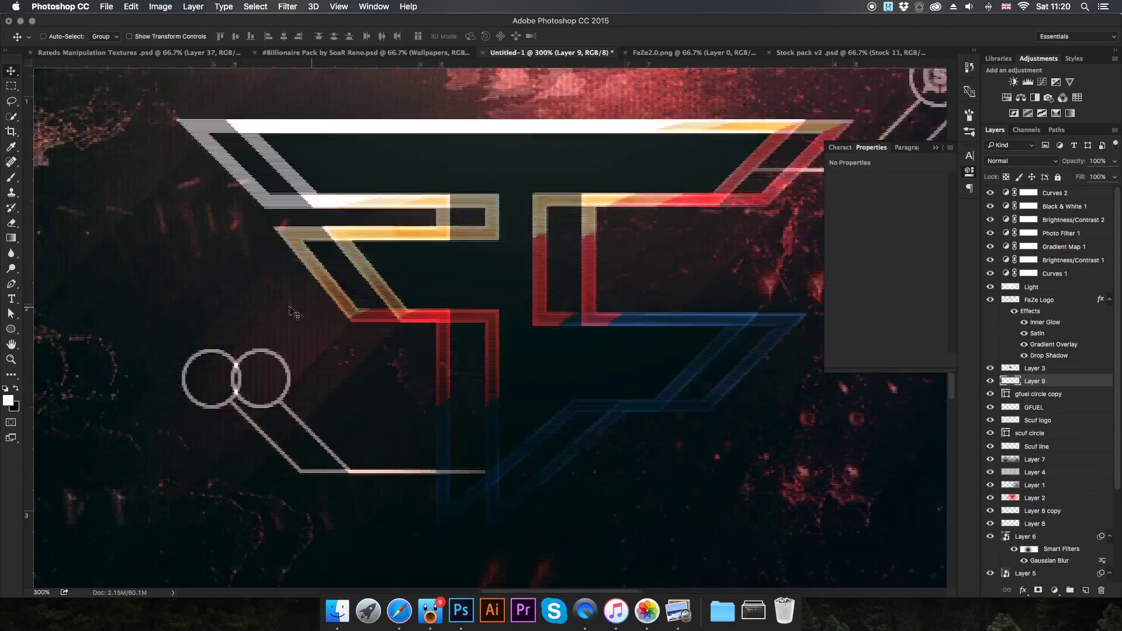
Stamp the swirl icon brush inside the left callout circle
right_click(500, 375)
left_click(510, 378)
key("super+1")
key("v")
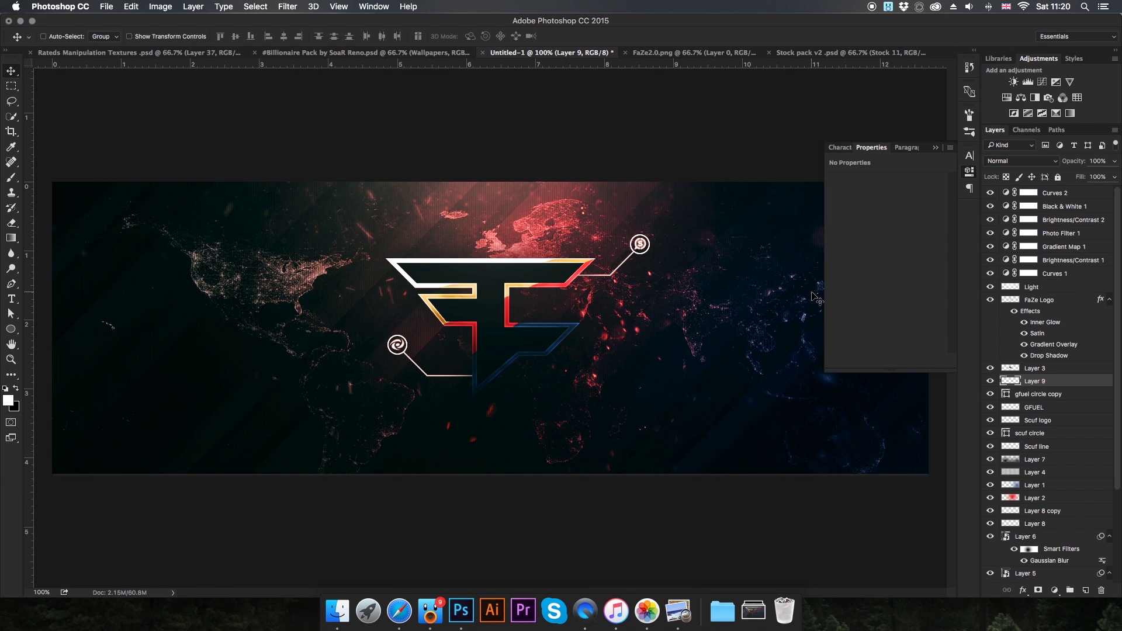
left_click(816, 299)
Move the callout layers to the stack bottom and draw a thin vertical bar left of the logo
left_click(1052, 447, "shift")
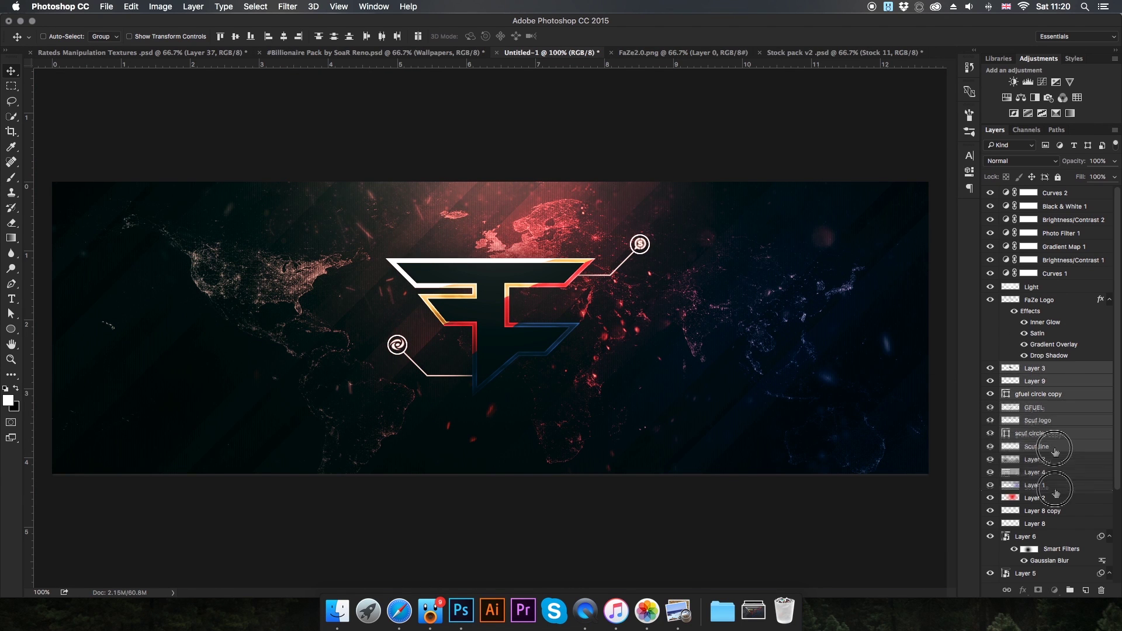
left_click_drag(1052, 447, 1061, 569)
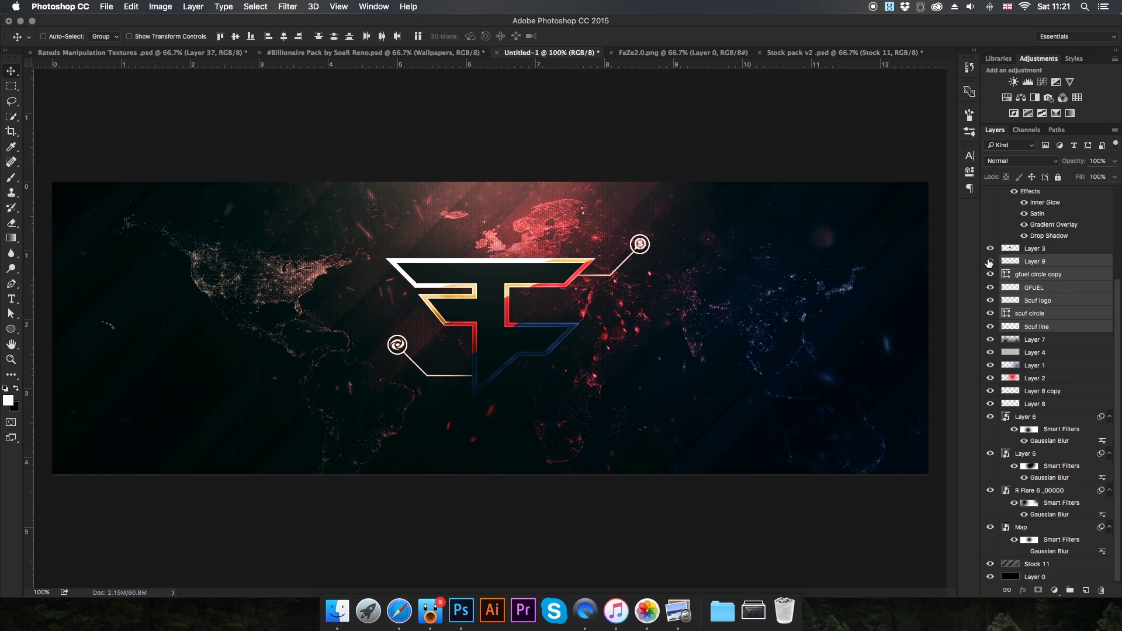
key("super+shift+alt+n")
key("super+equal")
key("u")
left_click_drag(643, 316, 657, 327)
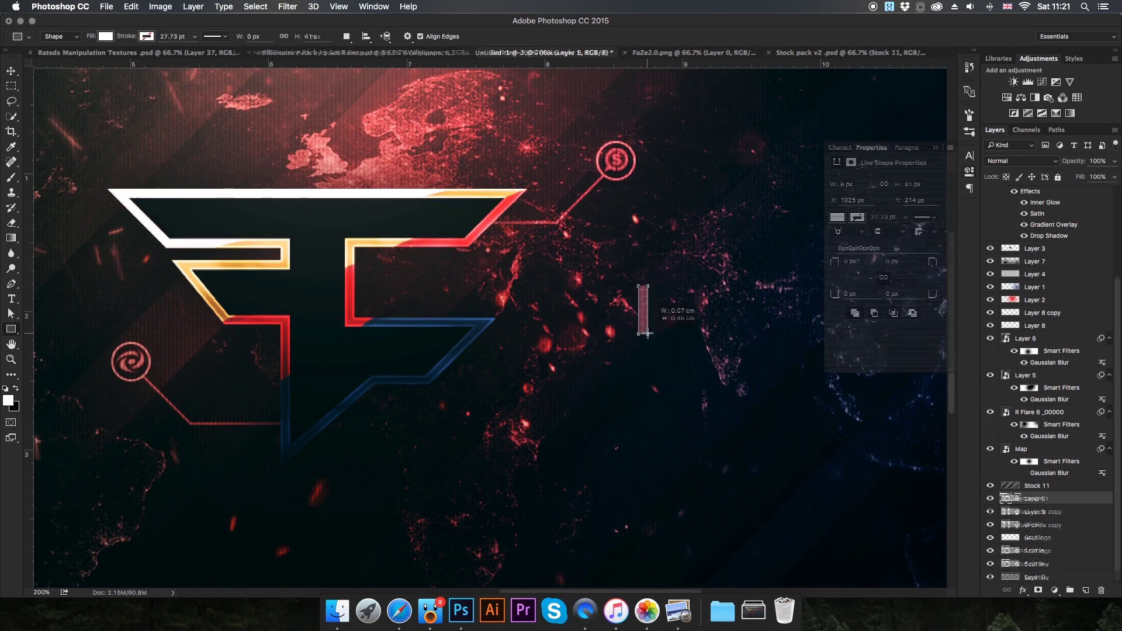
Add 'FAZE CLAN' tagline text at 3.06 pt and move it and the bar further left
key("super+minus")
type("tFAZE CLAN")
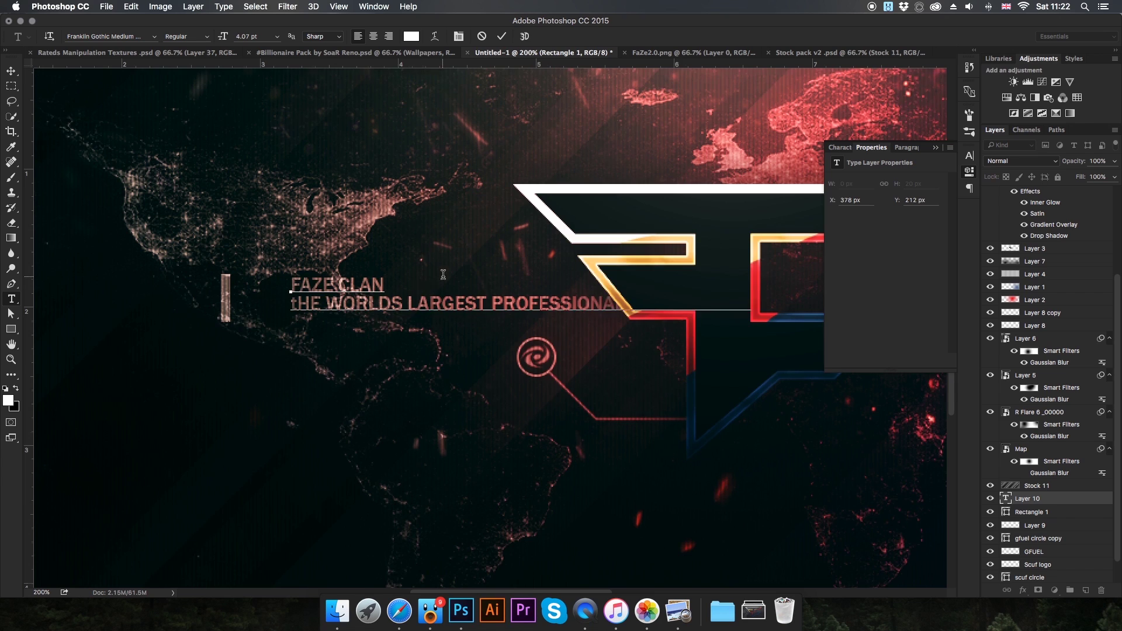
key("super+a")
left_click_drag(223, 36, 223, 29)
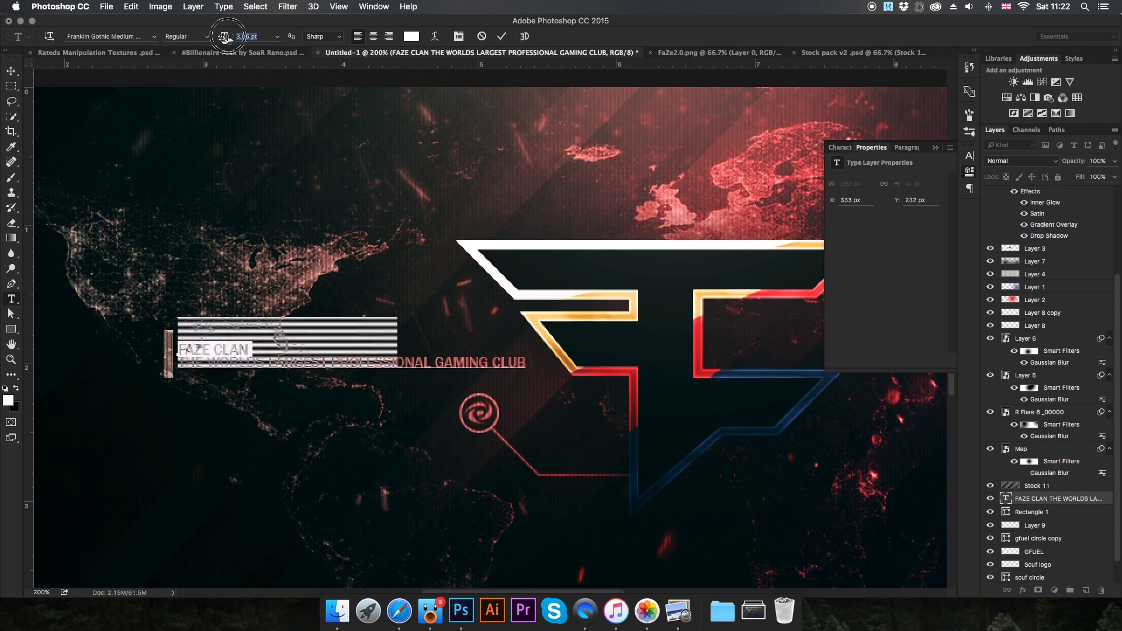
key("v")
key("super+minus")
left_click_drag(589, 378, 489, 384)
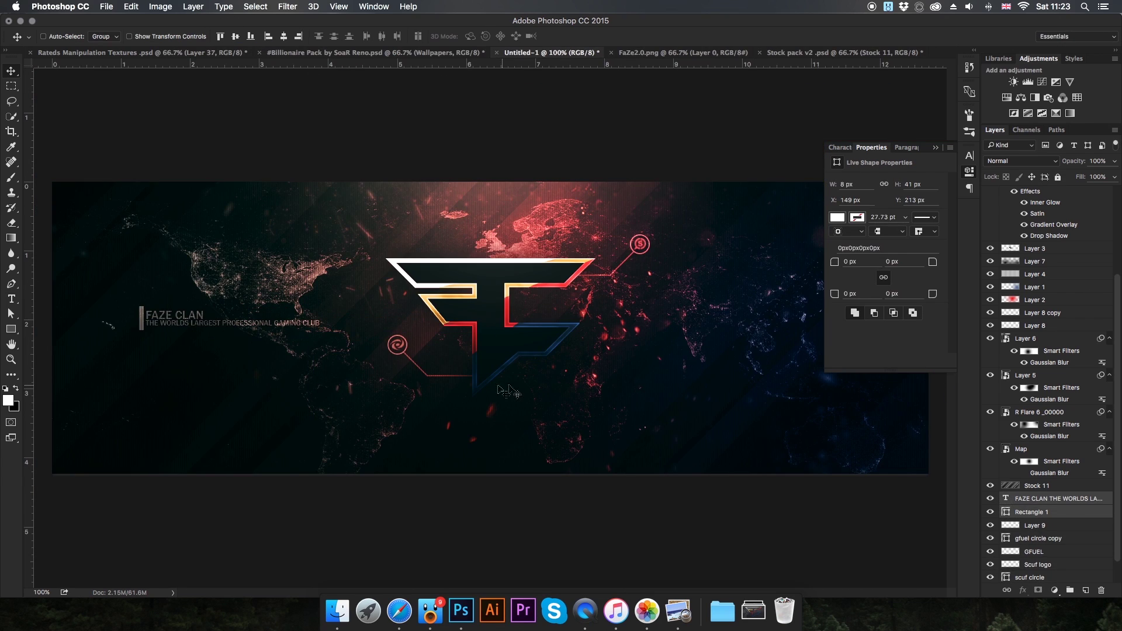
Paint on a new layer above the Map layer over the left map area
left_click(501, 391)
key("super+plus")
key("super+alt+shift+n")
key("b")
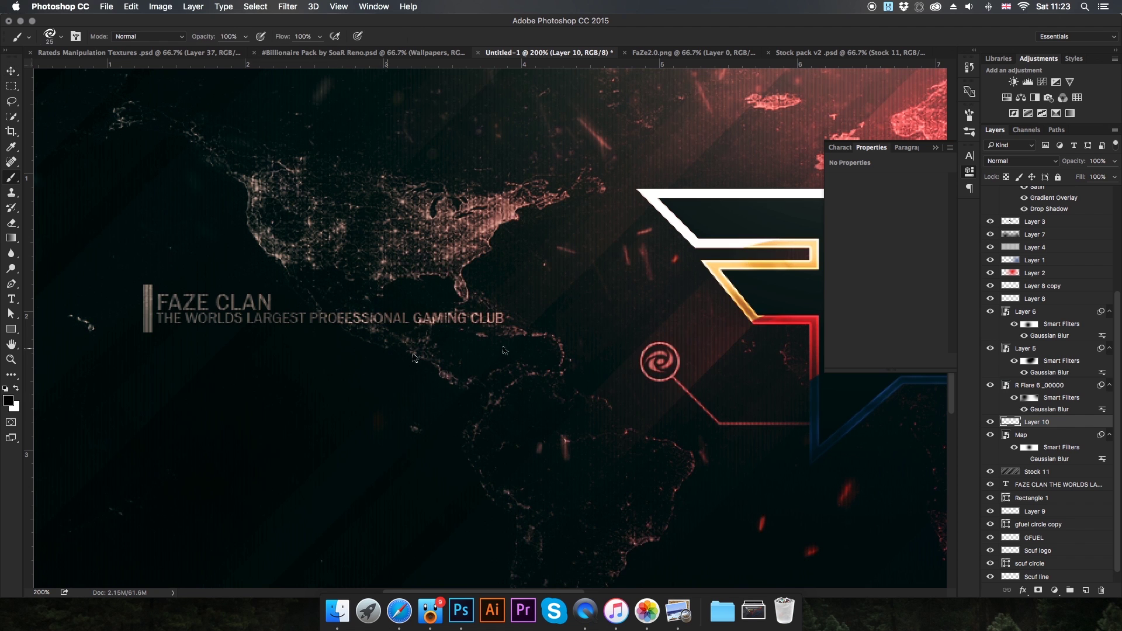
key("super+minus")
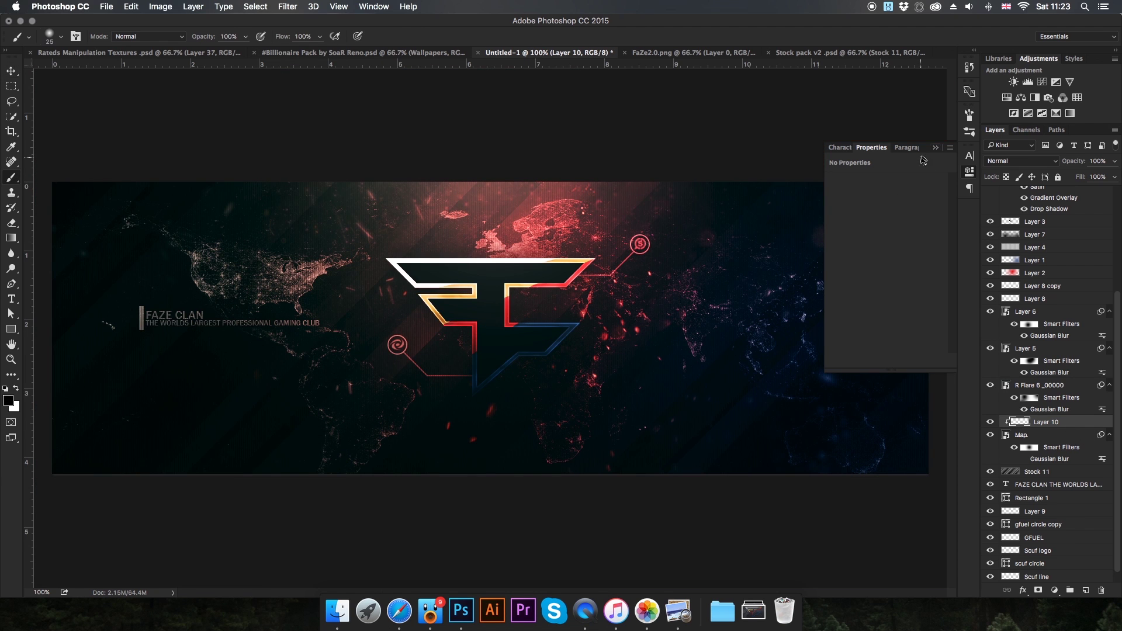
left_click(1032, 472)
Erase on Stock 11, lower Curves 3 opacity to about 35%, and toggle it to compare
key("e")
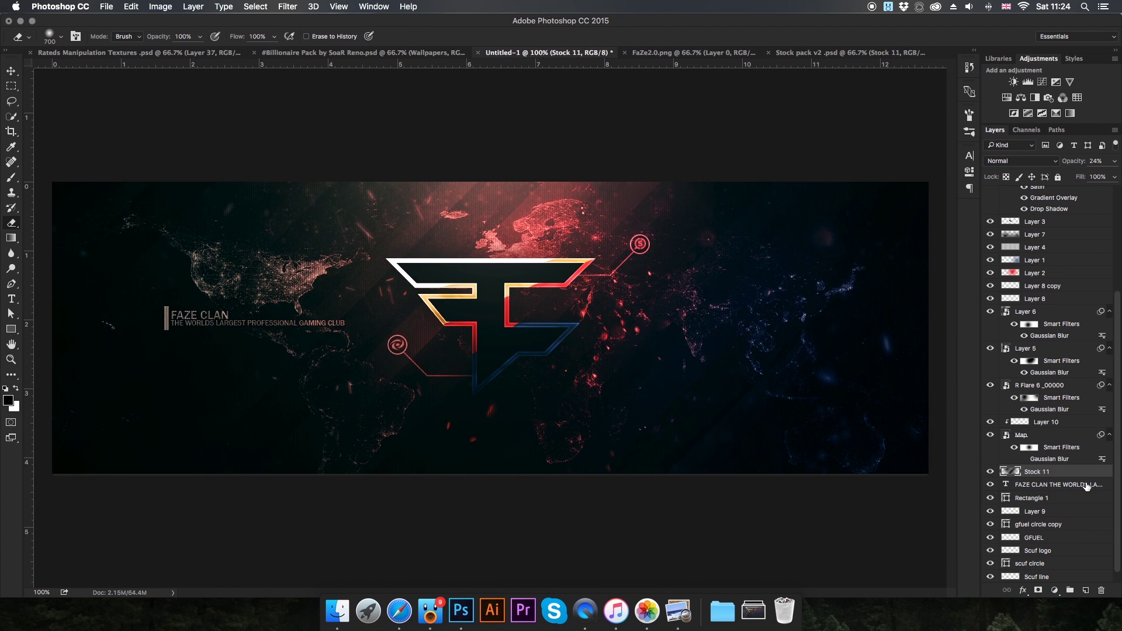
scroll(1055, 489, "up", 10)
left_click(1052, 193)
left_click_drag(1114, 160, 1075, 177)
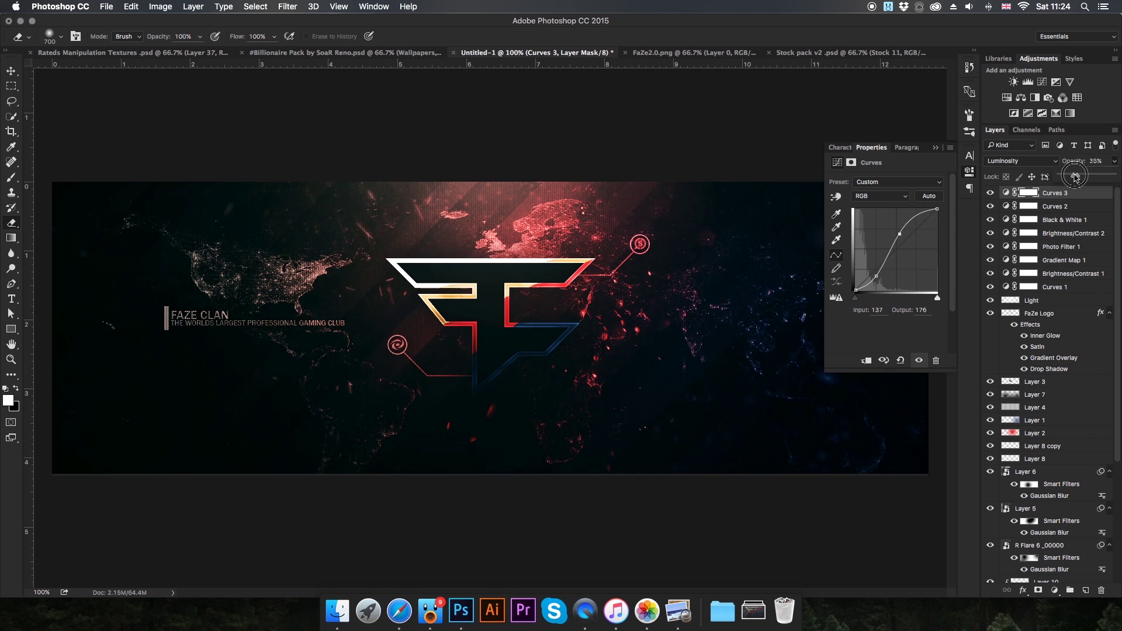
left_click(991, 194)
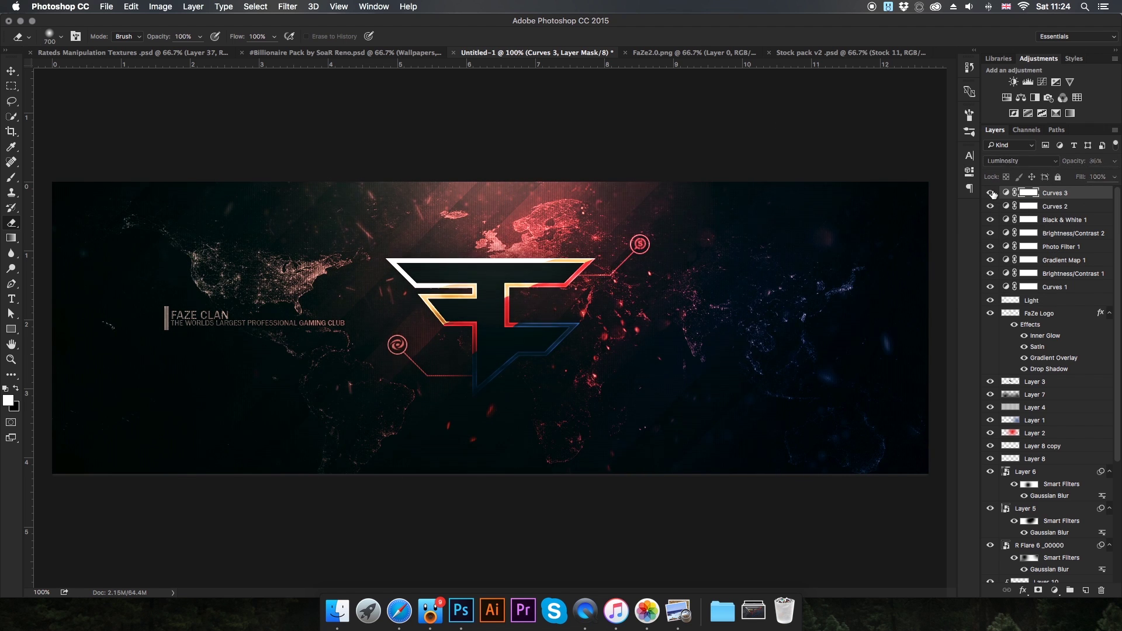